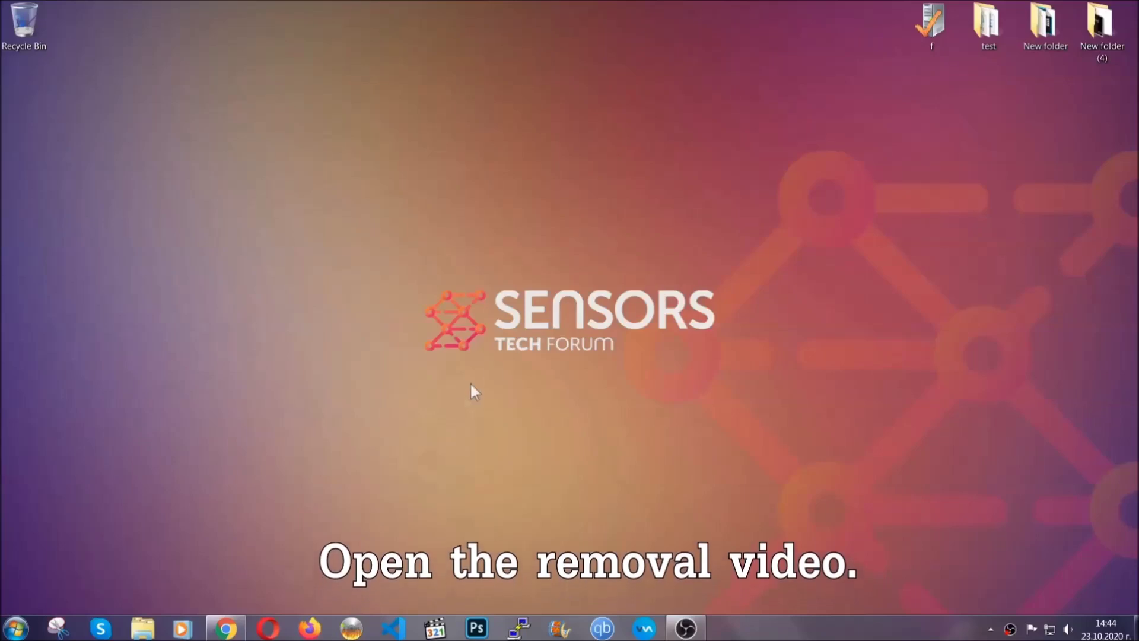
Follow the removal video's SensorsTechForum link and launch the downloaded SpyHunter-Installer.exe
{"action": "left_click", "coordinate": [225, 630]}
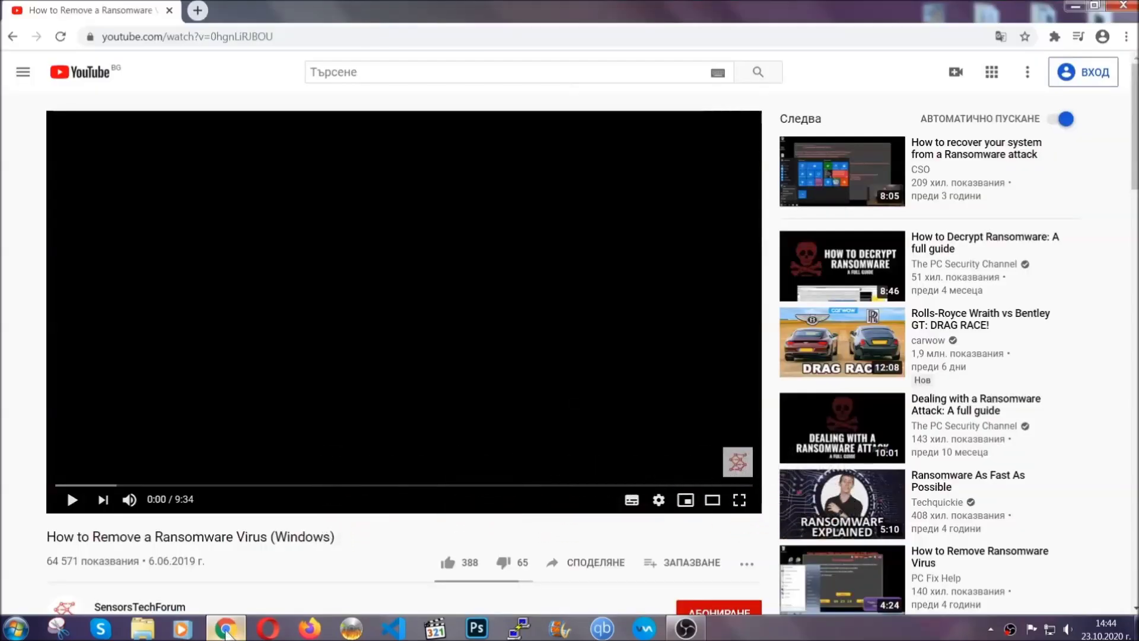
{"action": "scroll", "coordinate": [207, 486], "scroll_direction": "down", "scroll_amount": 4}
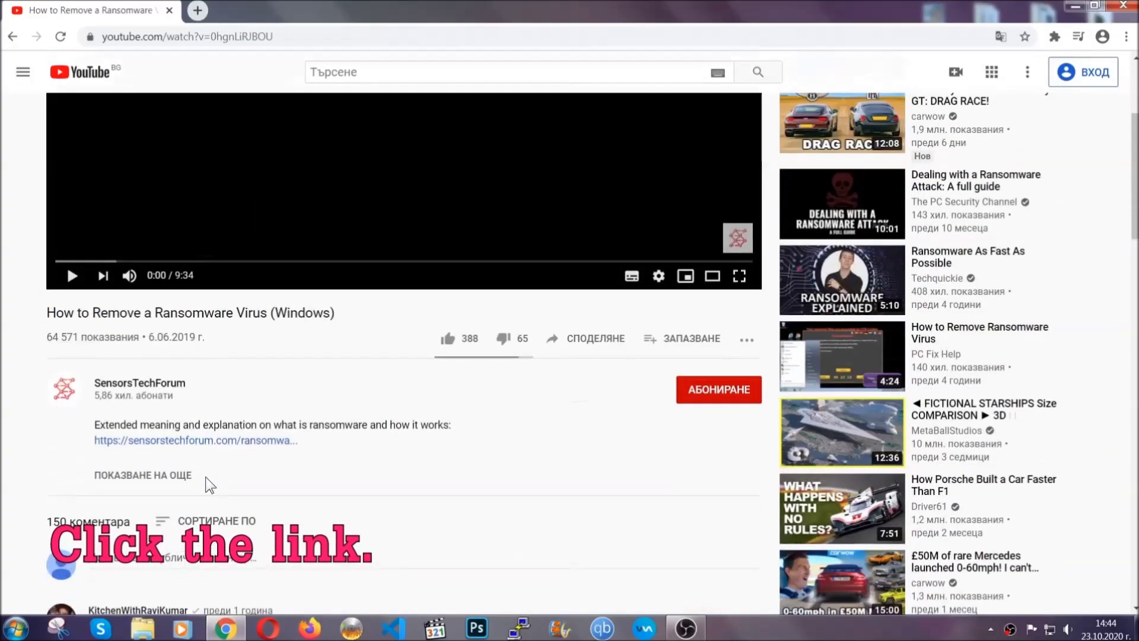
{"action": "left_click", "coordinate": [227, 444]}
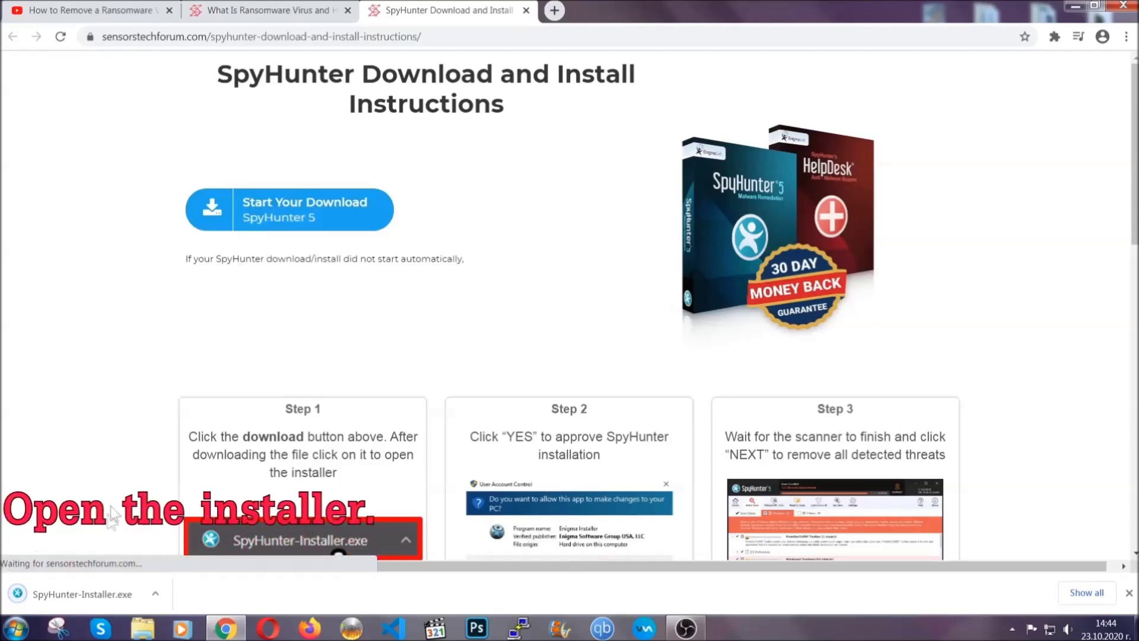
{"action": "left_click", "coordinate": [81, 592]}
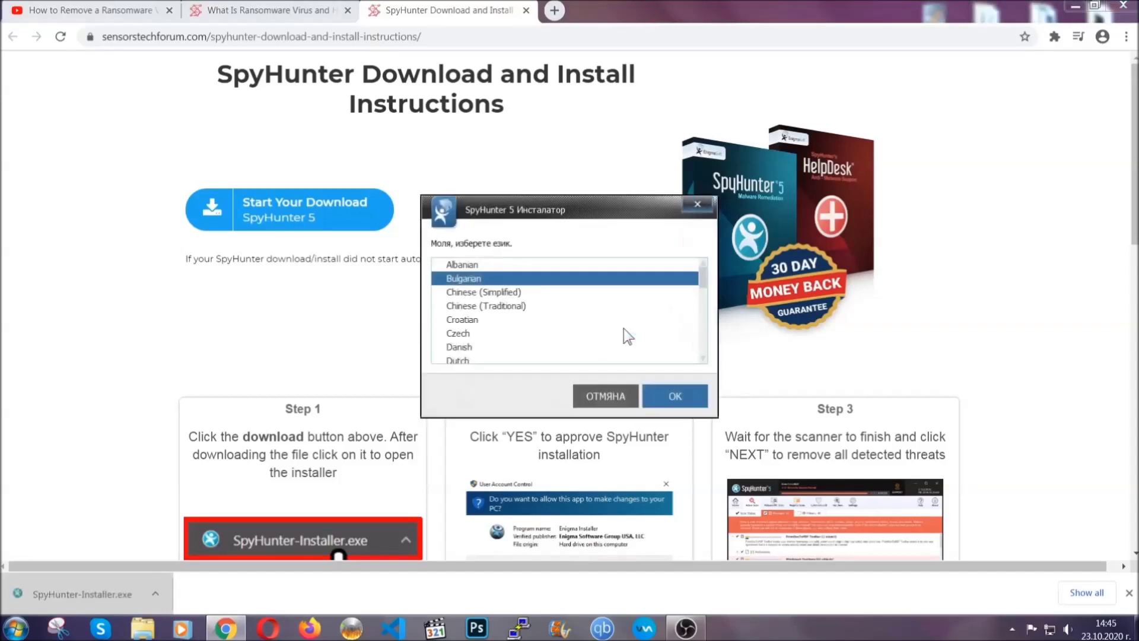
Install SpyHunter 5 in English, accepting the EULA and Privacy Policy, and finish setup
{"action": "scroll", "coordinate": [598, 334], "scroll_direction": "down", "scroll_amount": 2}
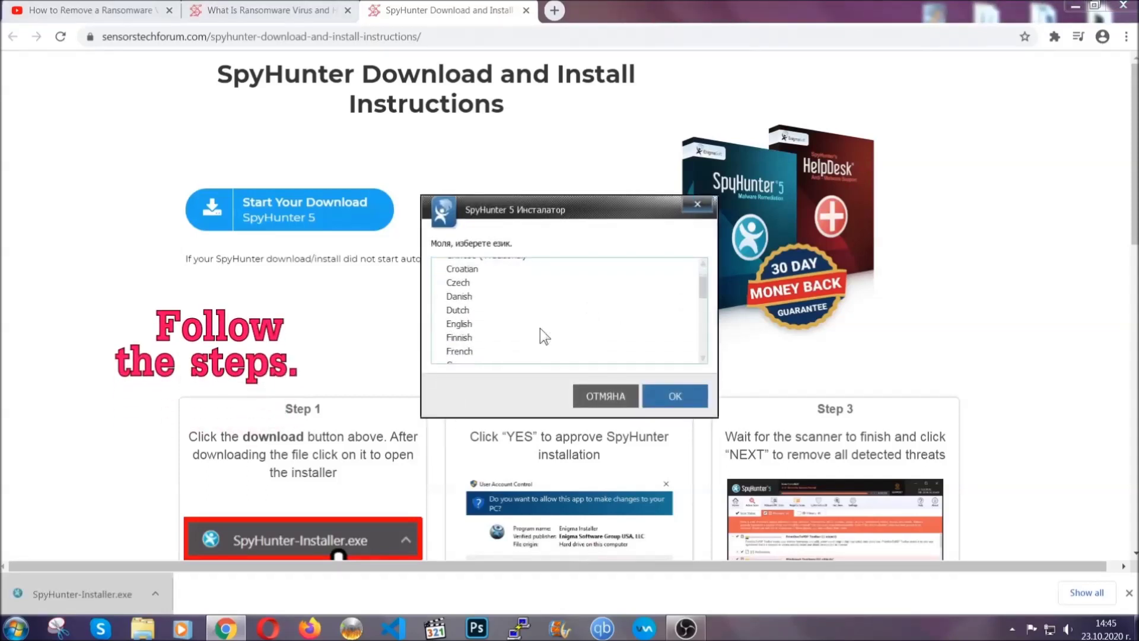
{"action": "left_click", "coordinate": [537, 325]}
{"action": "left_click", "coordinate": [663, 395]}
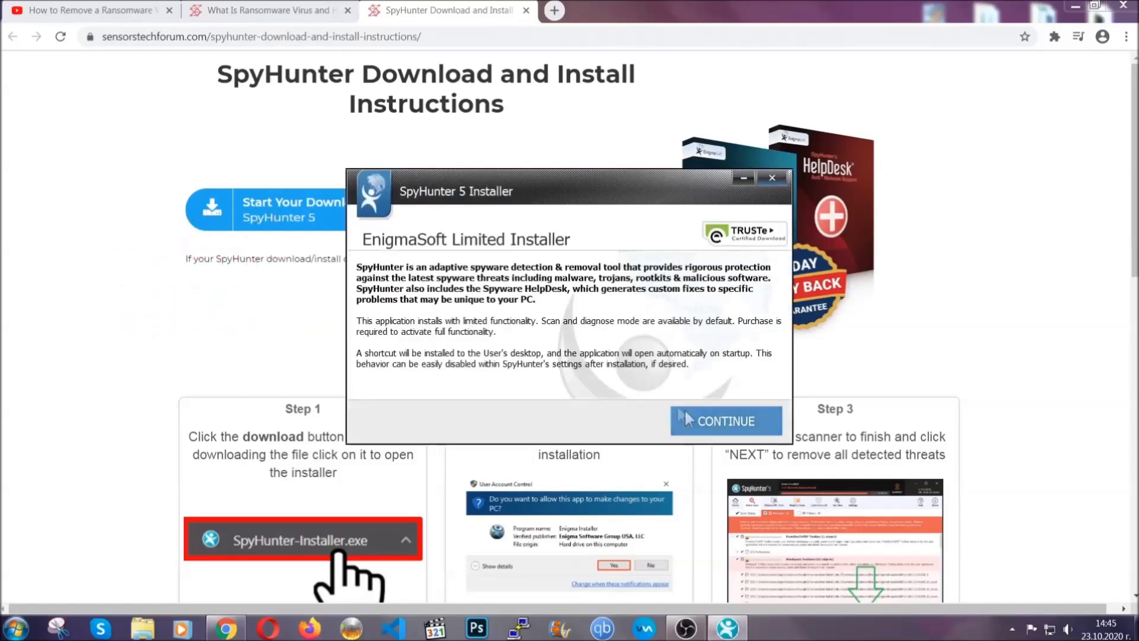
{"action": "left_click", "coordinate": [687, 417]}
{"action": "left_click", "coordinate": [653, 384]}
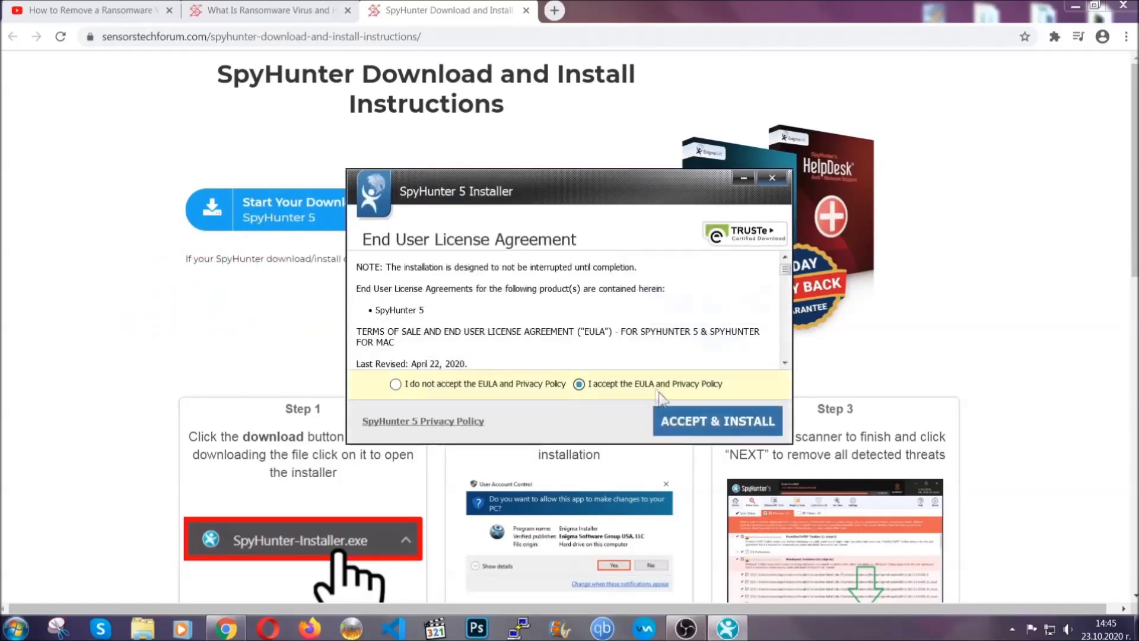
{"action": "left_click", "coordinate": [679, 421]}
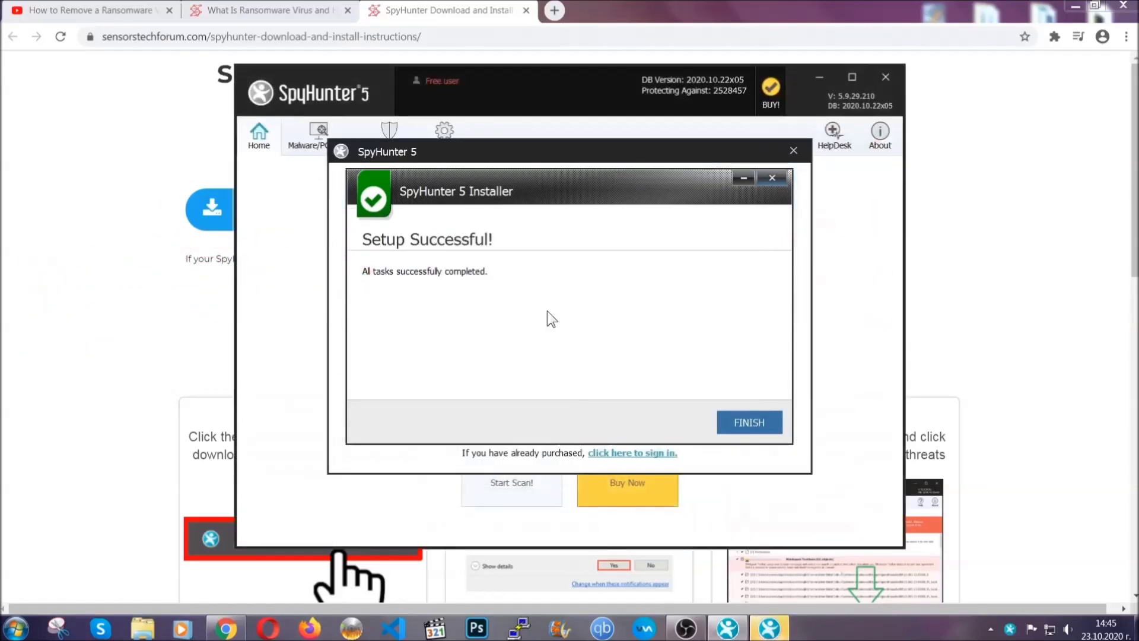
{"action": "left_click", "coordinate": [728, 425]}
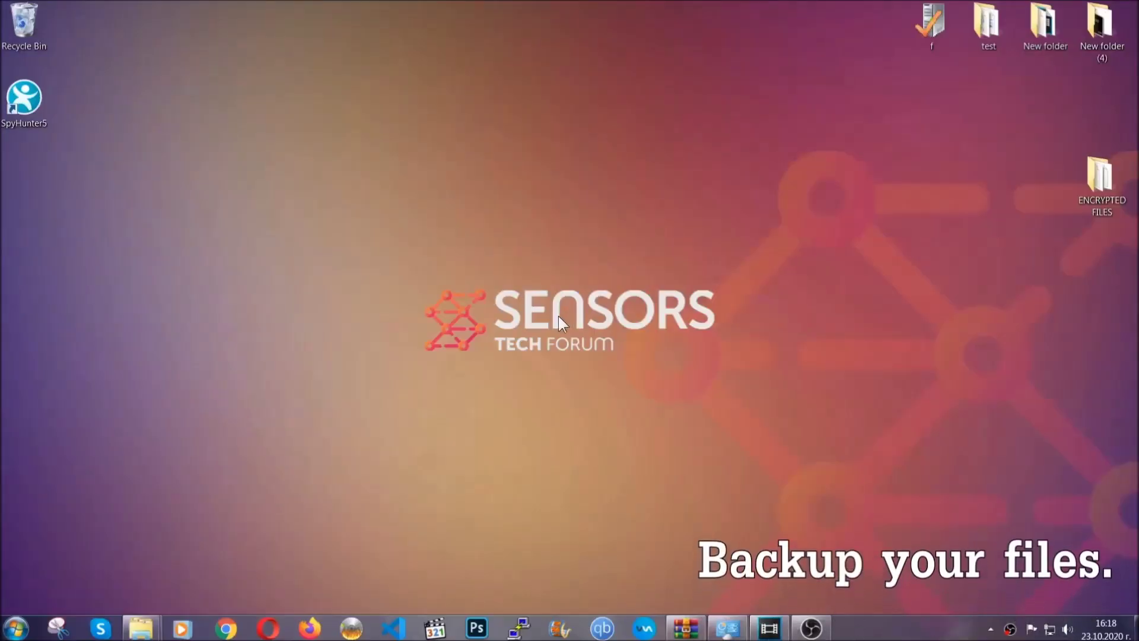
Copy all six .efji files from the ENCRYPTED FILES folder
{"action": "double_click", "coordinate": [1093, 182]}
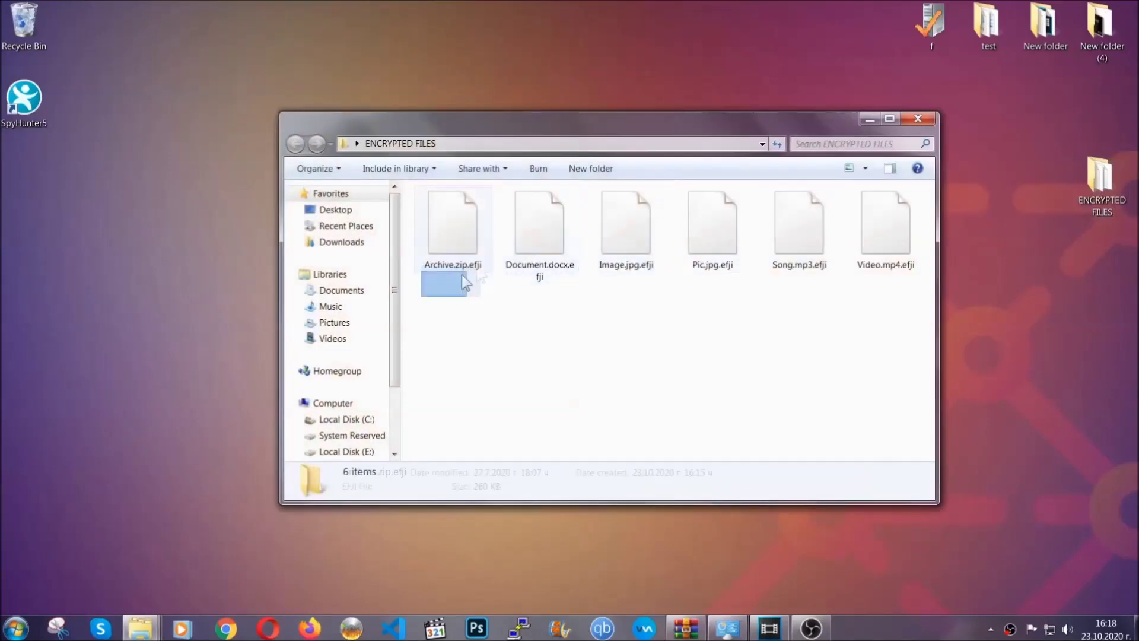
{"action": "left_click_drag", "start_coordinate": [462, 274], "coordinate": [891, 211]}
{"action": "right_click", "coordinate": [891, 212]}
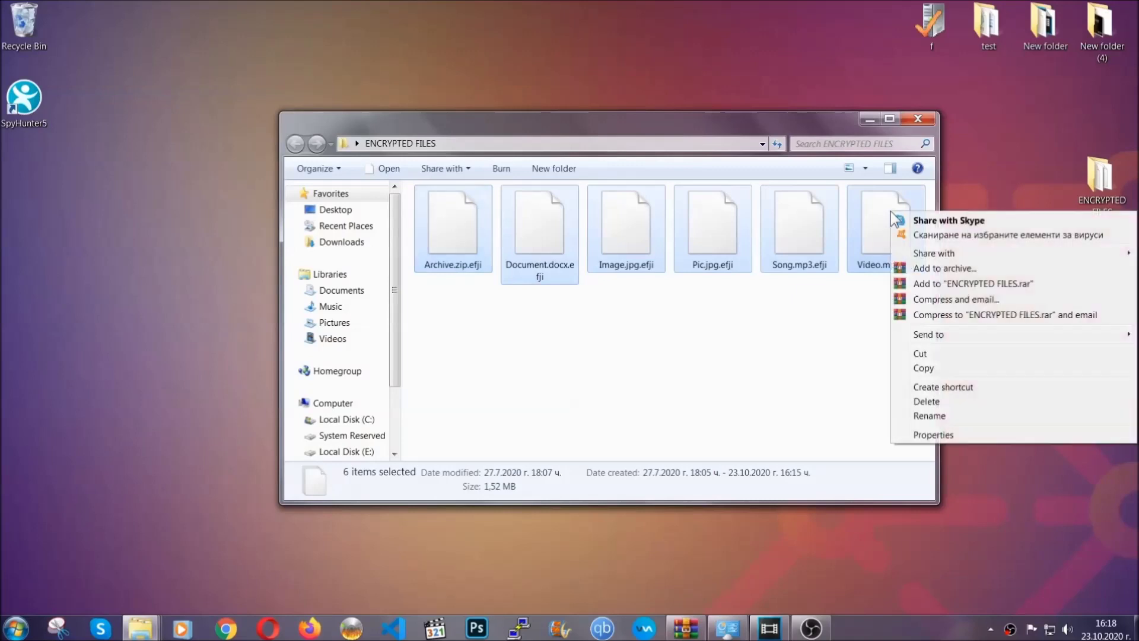
{"action": "left_click", "coordinate": [923, 370]}
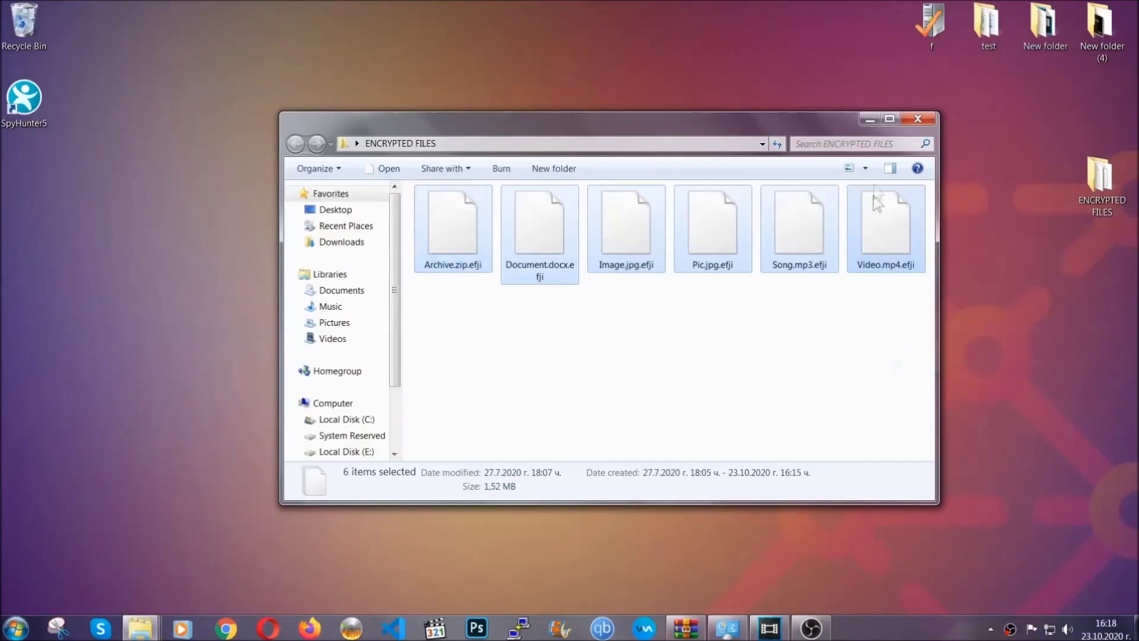
{"action": "left_click", "coordinate": [870, 120]}
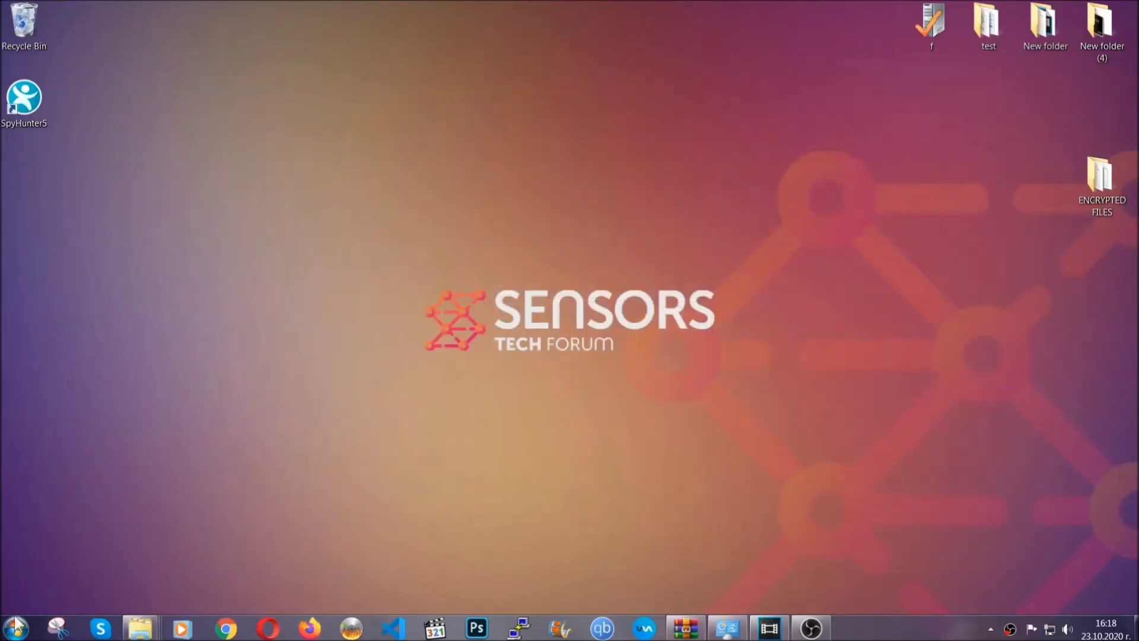
Paste the six copied files onto FLASH DRIVE (H:) and close its window
{"action": "left_click", "coordinate": [16, 627]}
{"action": "left_click", "coordinate": [216, 445]}
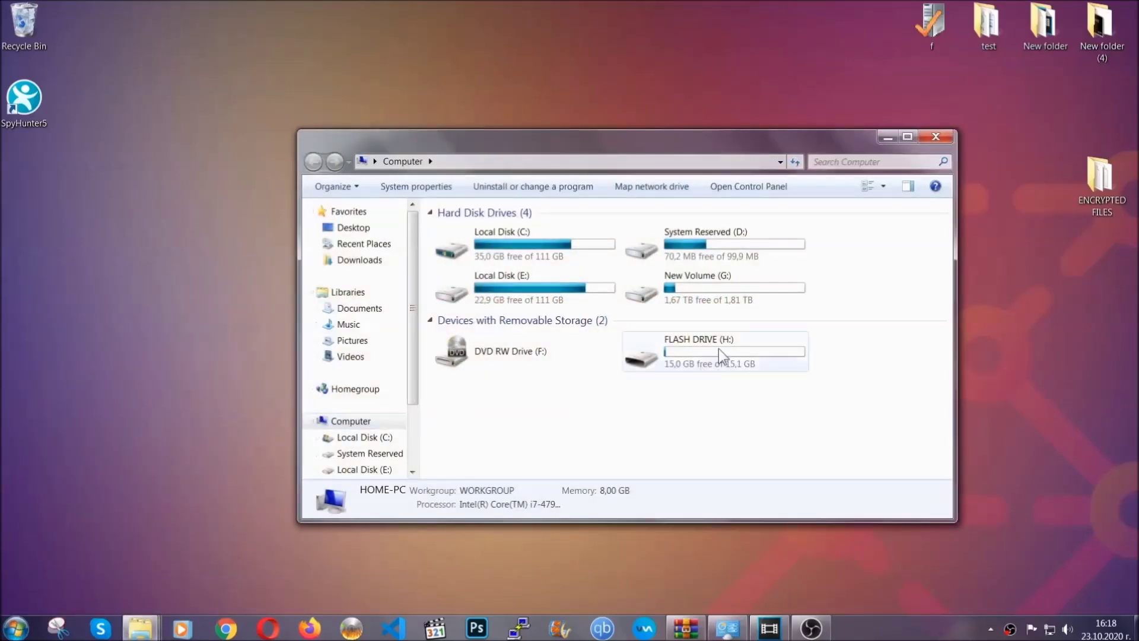
{"action": "double_click", "coordinate": [717, 347]}
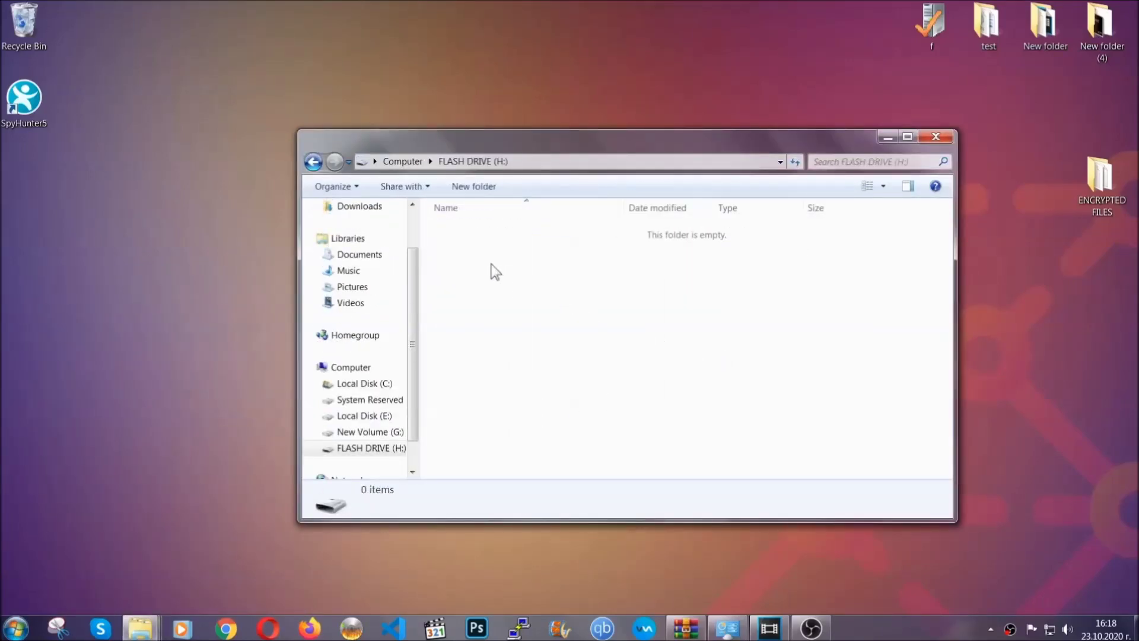
{"action": "right_click", "coordinate": [495, 271]}
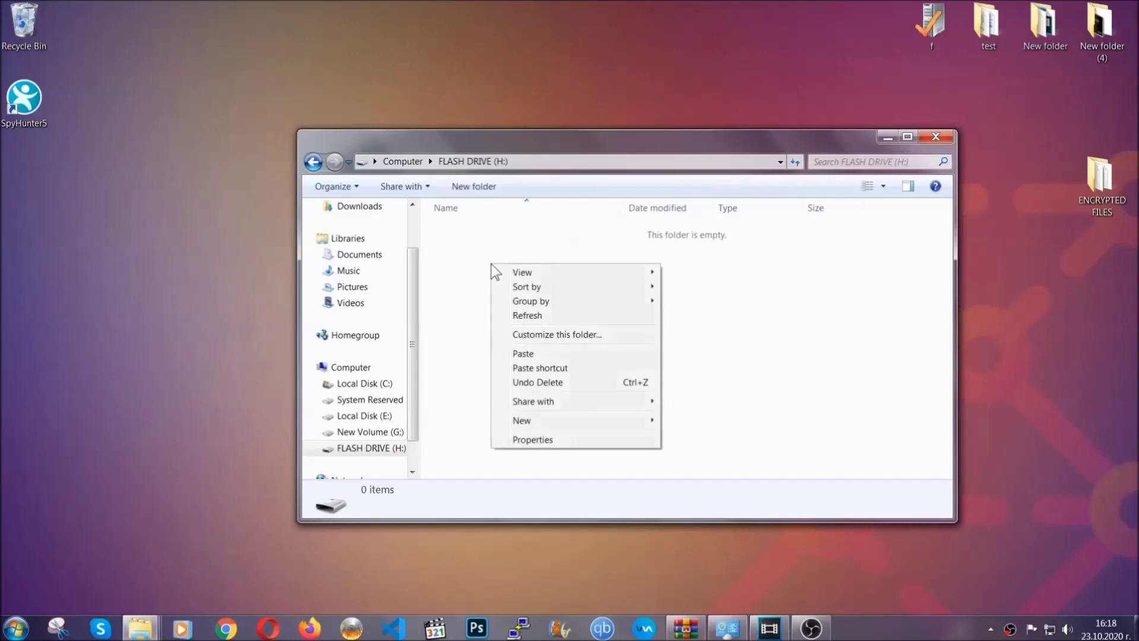
{"action": "left_click", "coordinate": [518, 354]}
{"action": "left_click", "coordinate": [519, 355]}
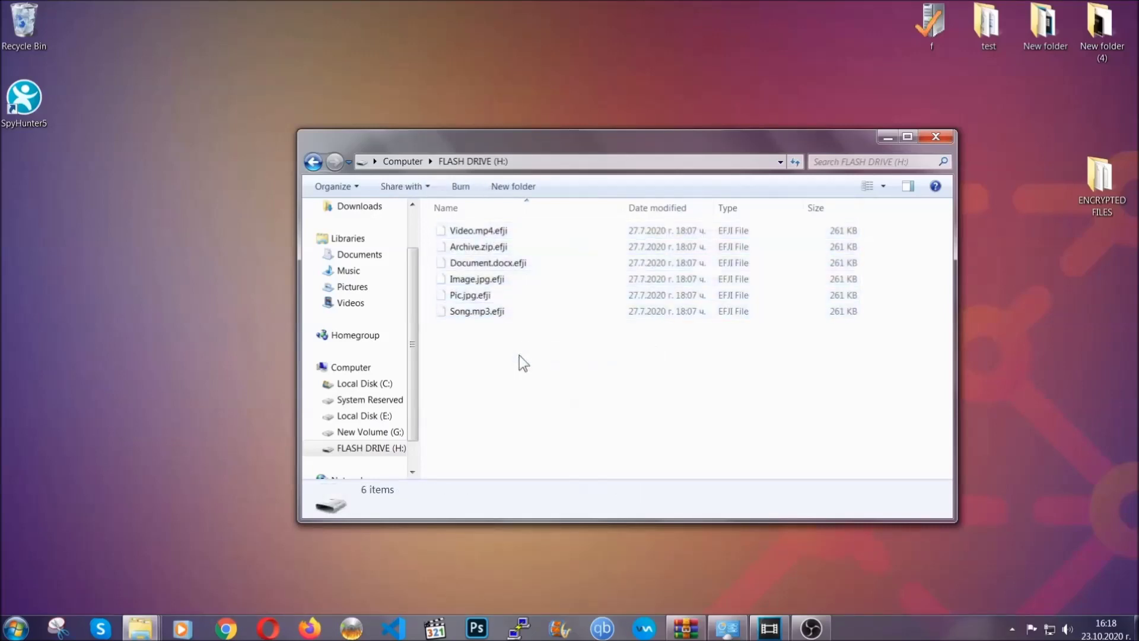
{"action": "left_click", "coordinate": [937, 137]}
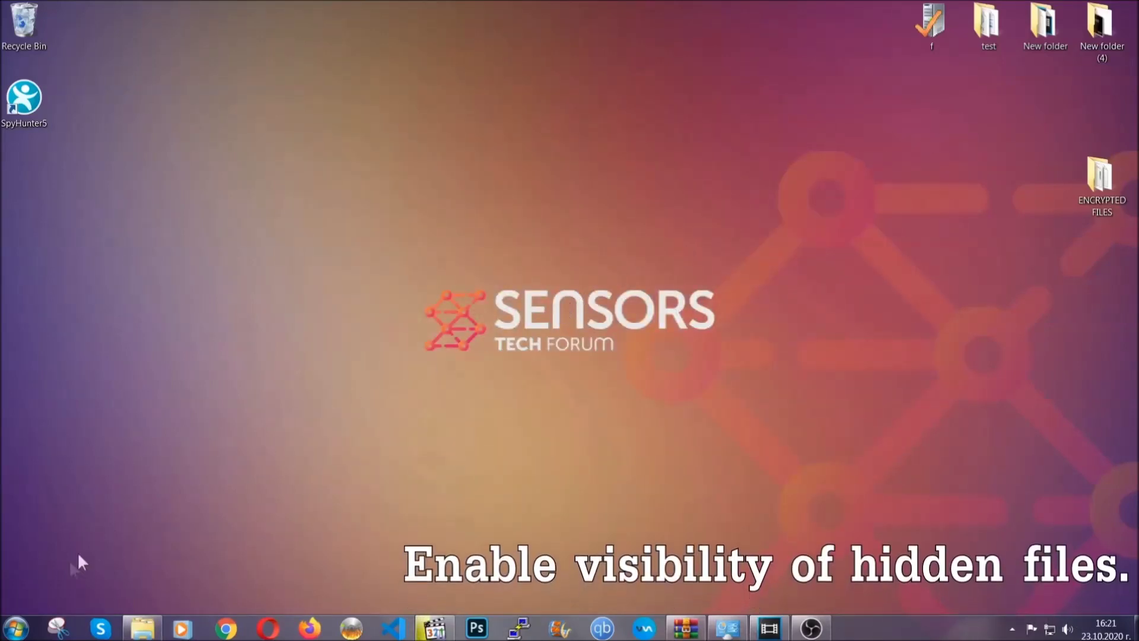
Enable 'Show hidden files, folders, and drives' in Folder Options and apply it
{"action": "left_click", "coordinate": [15, 628]}
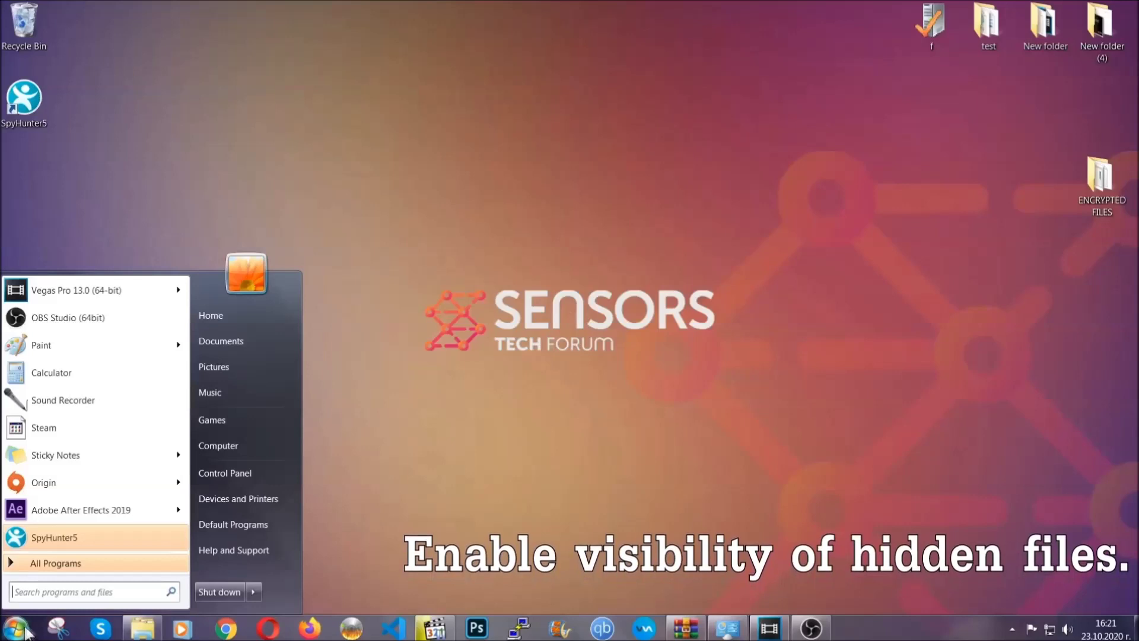
{"action": "left_click", "coordinate": [49, 581]}
{"action": "type", "text": "s"}
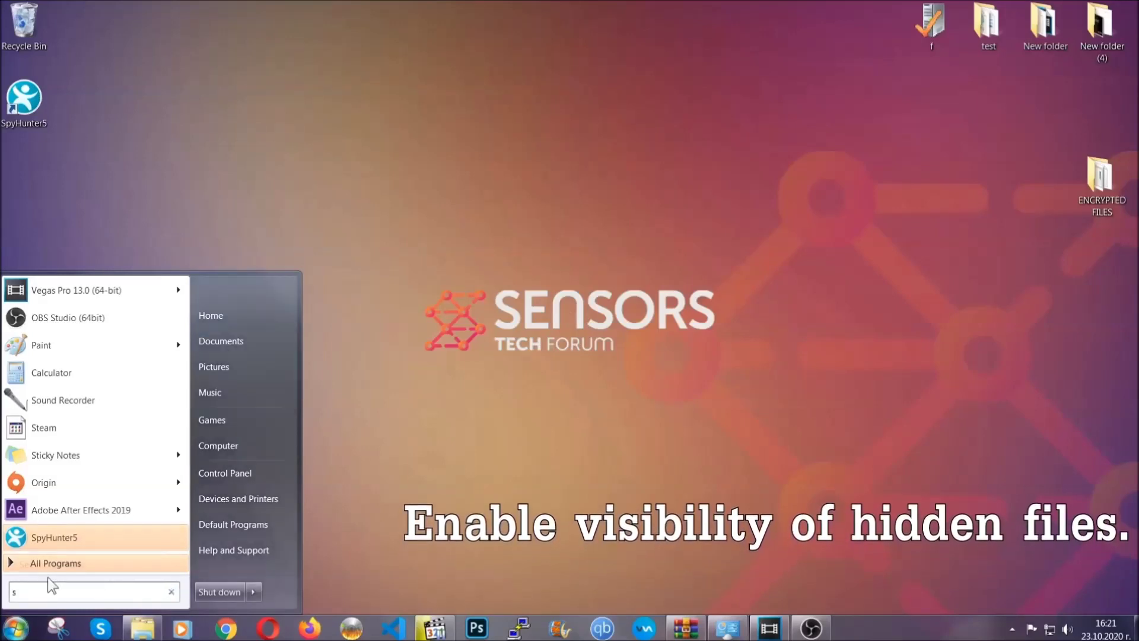
{"action": "type", "text": "how"}
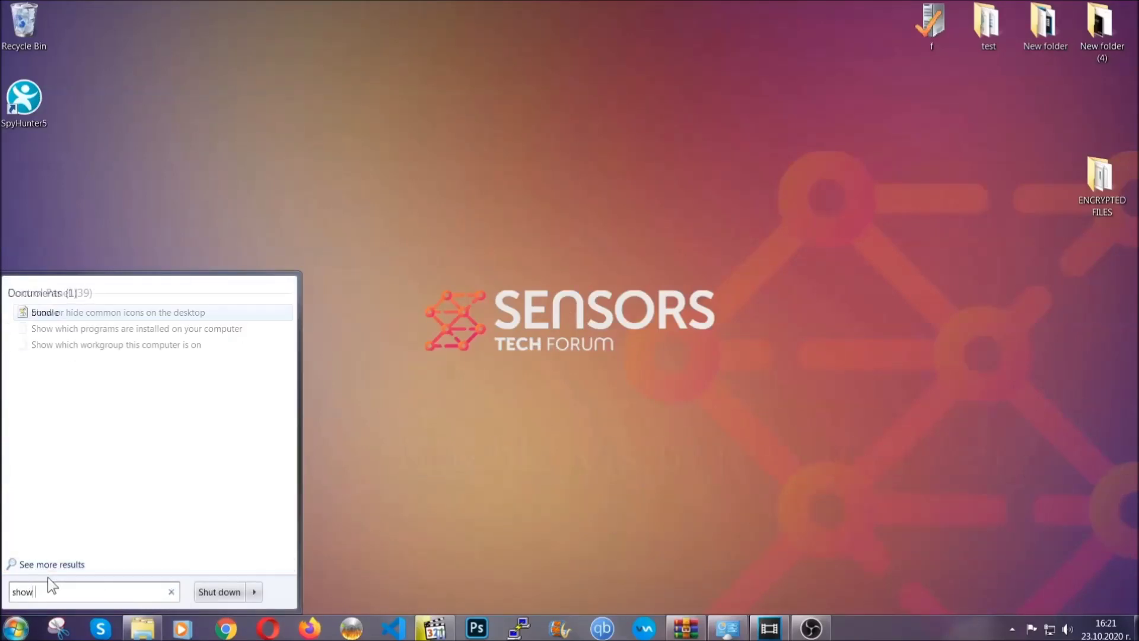
{"action": "type", "text": " hidden files and folders"}
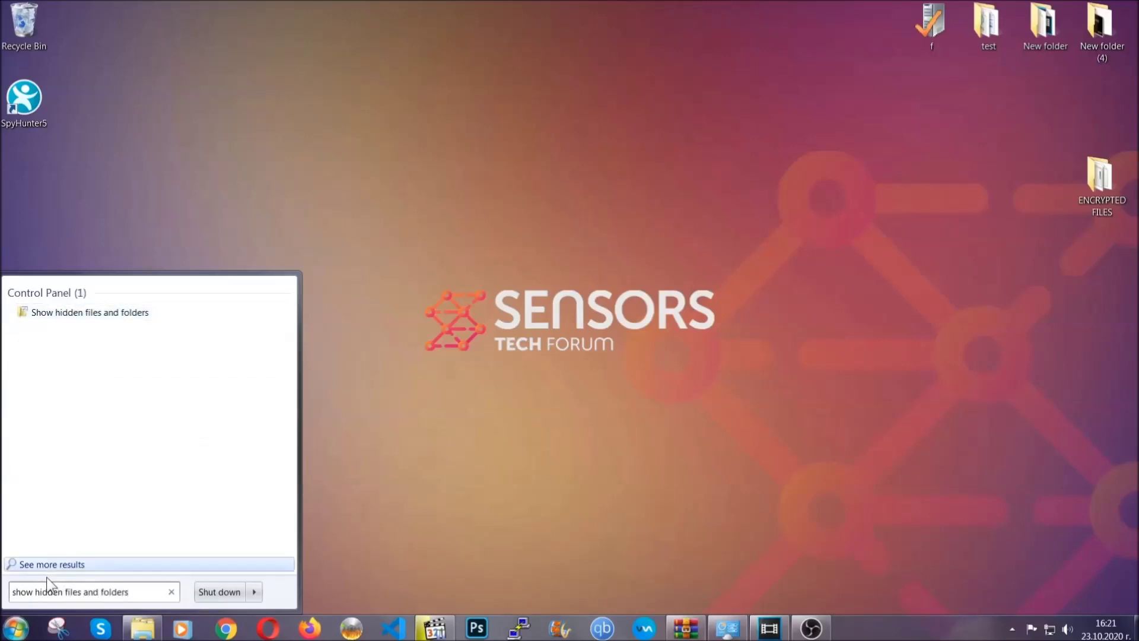
{"action": "left_click", "coordinate": [134, 314]}
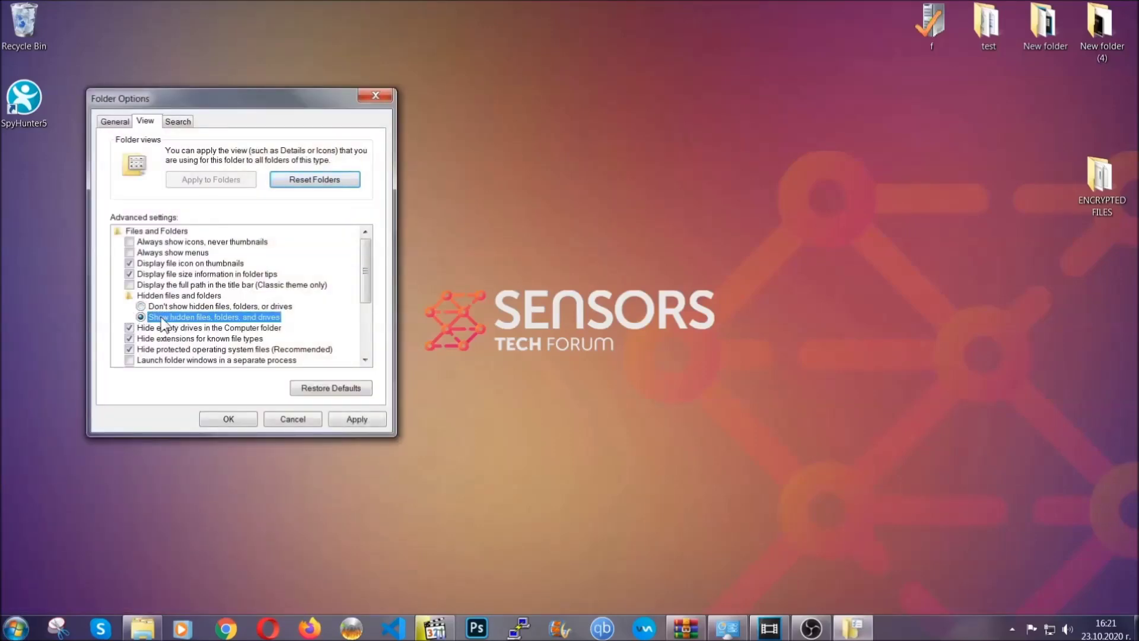
{"action": "left_click", "coordinate": [352, 422]}
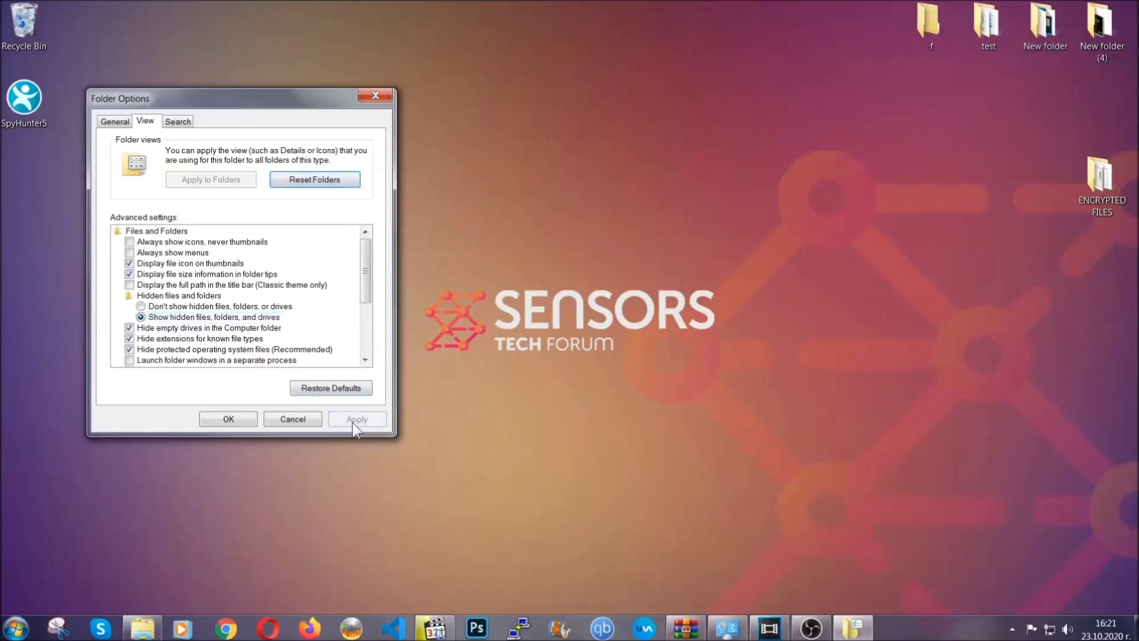
{"action": "left_click", "coordinate": [224, 419]}
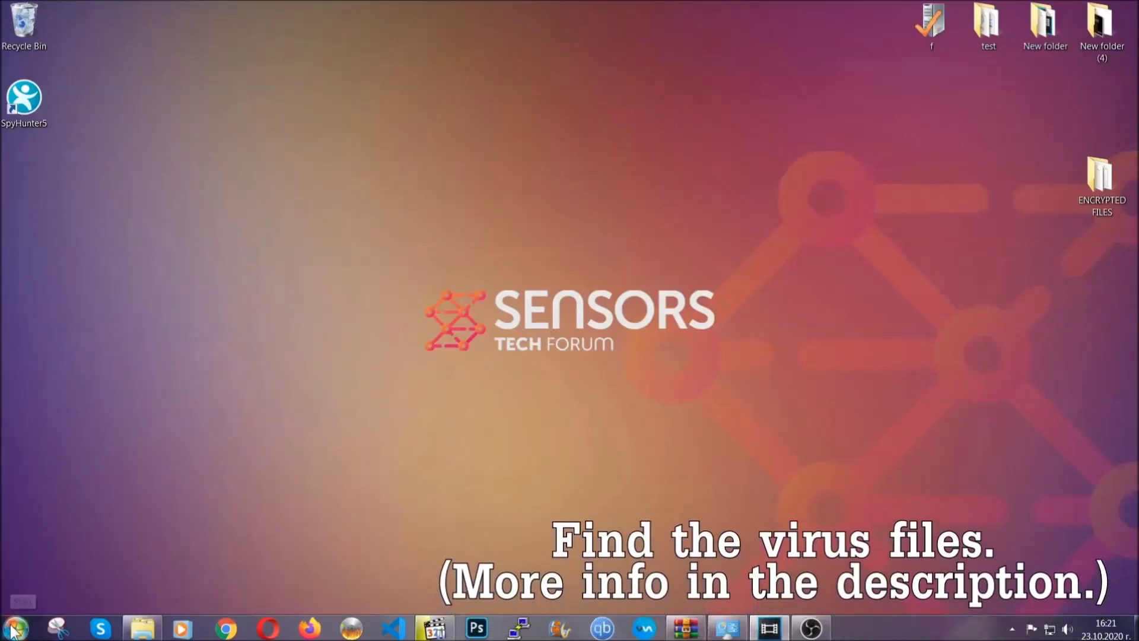
Search the whole computer for 'fileextension:exe Example Vir'
{"action": "key", "text": "super"}
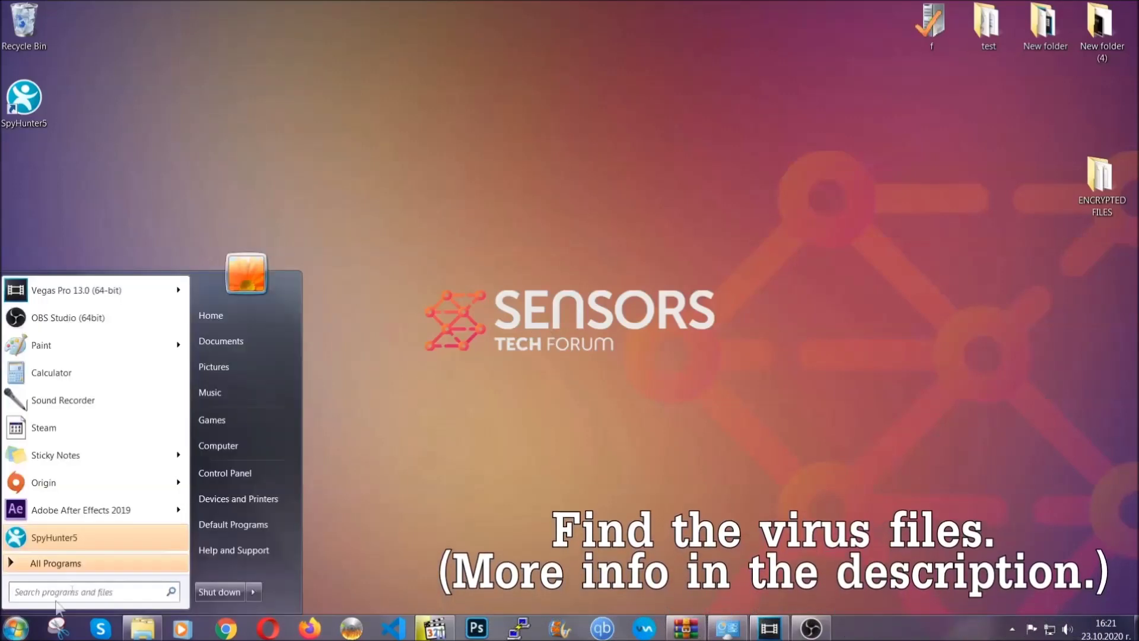
{"action": "left_click", "coordinate": [234, 445]}
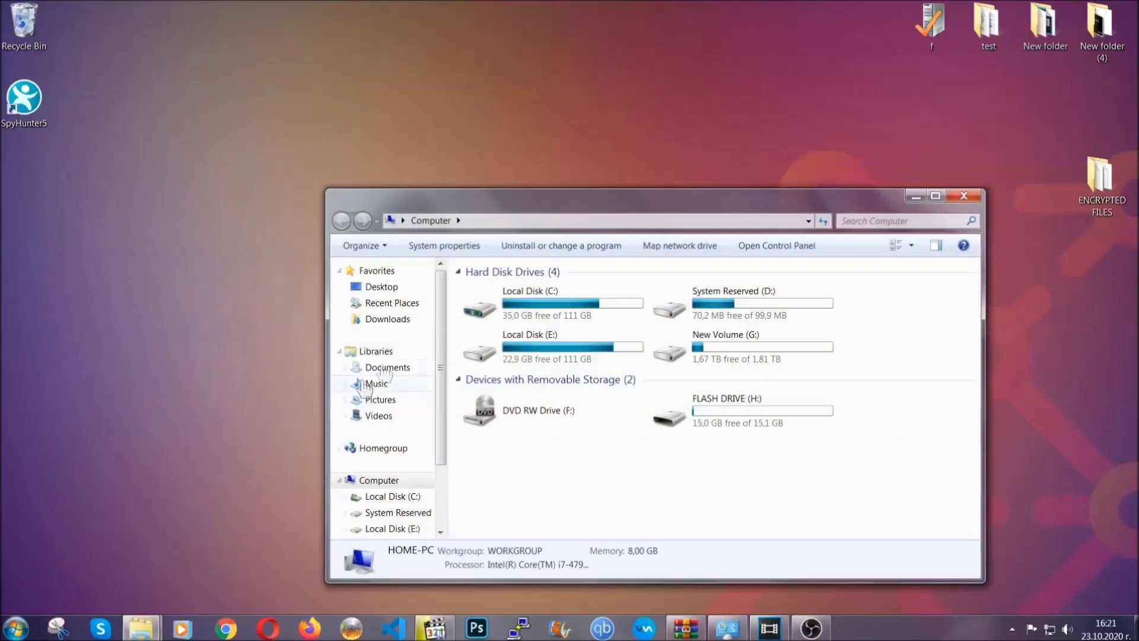
{"action": "left_click_drag", "start_coordinate": [619, 208], "coordinate": [544, 158]}
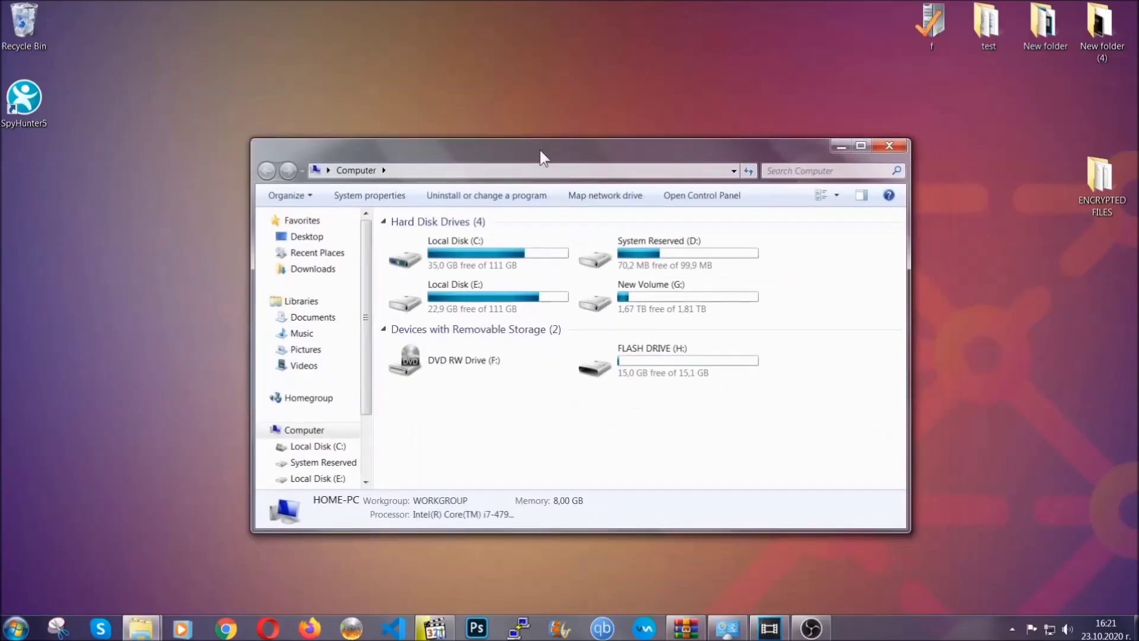
{"action": "left_click", "coordinate": [774, 171]}
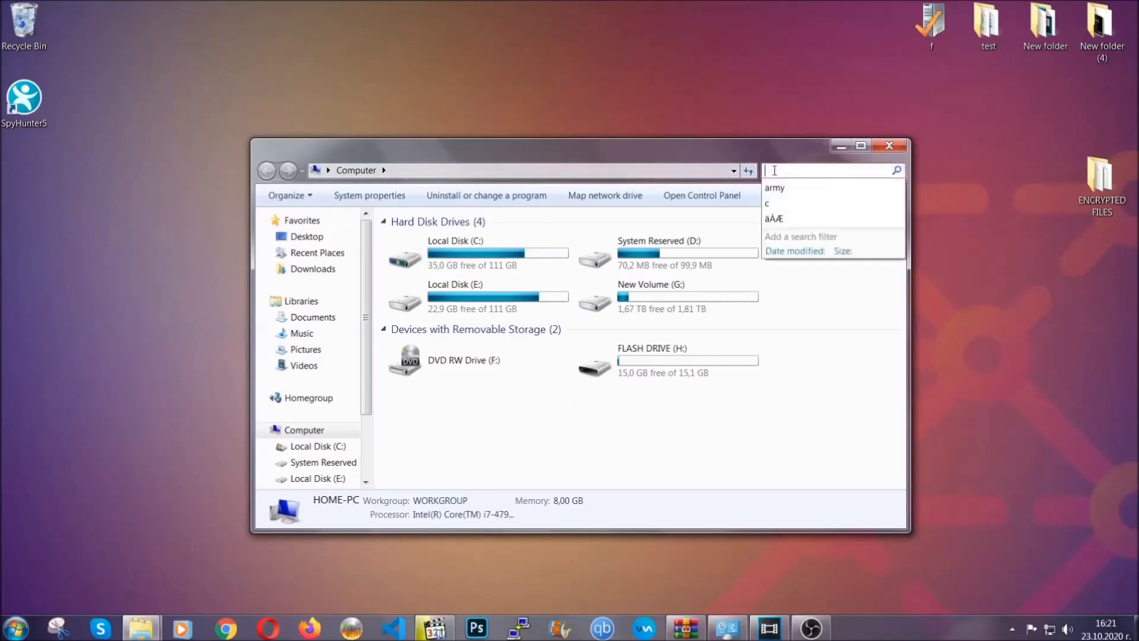
{"action": "type", "text": "file"}
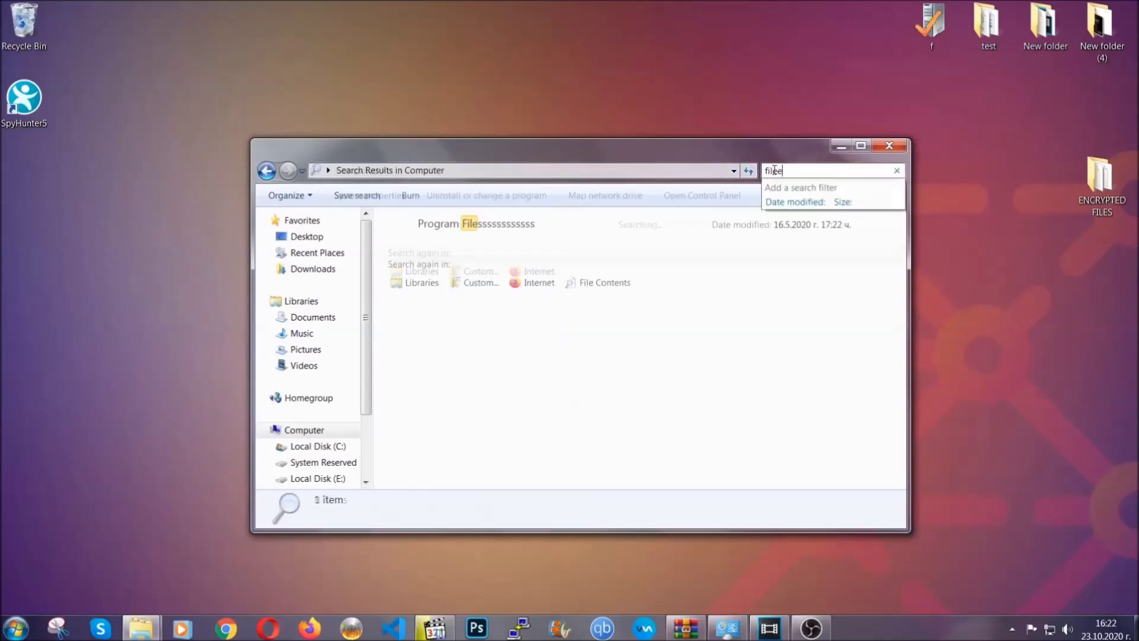
{"action": "type", "text": "extension:exe "}
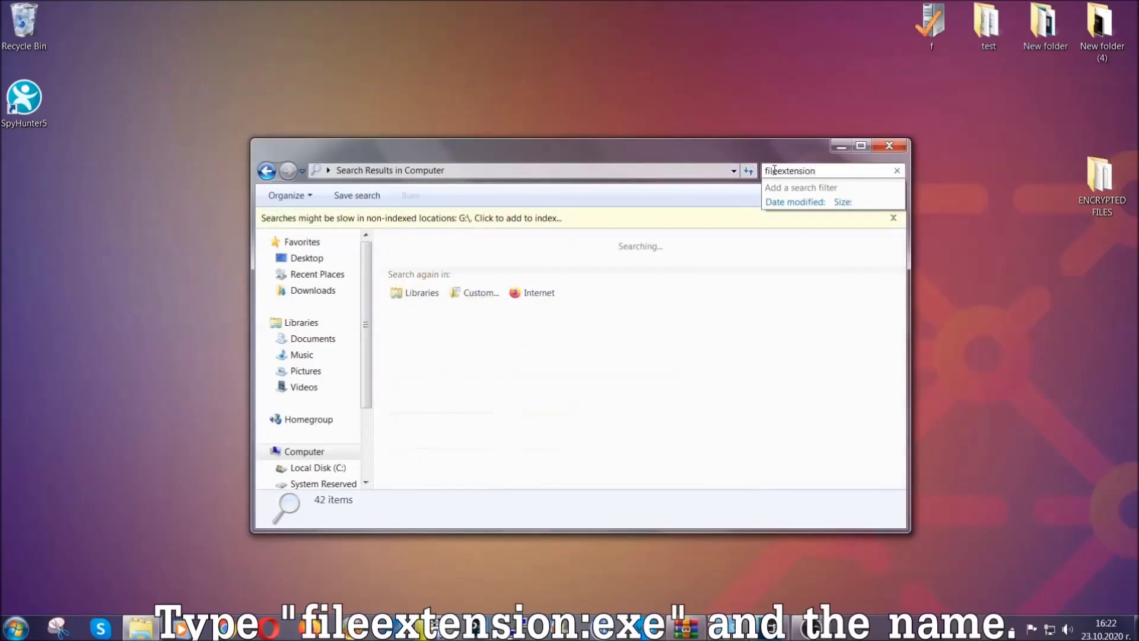
{"action": "type", "text": "E"}
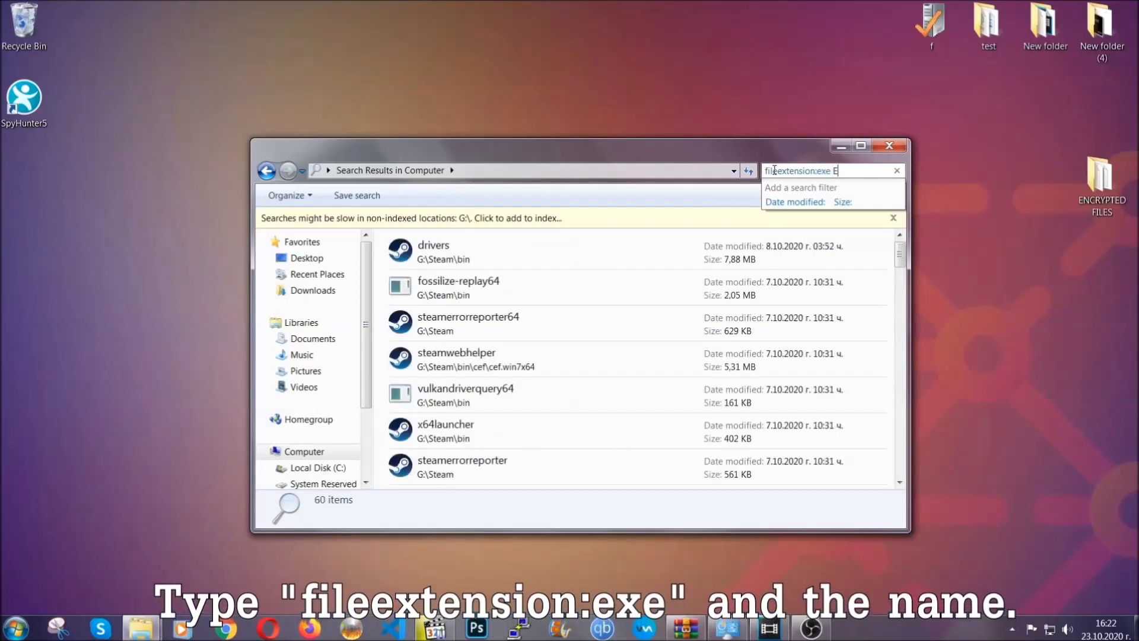
{"action": "type", "text": "xample Virus Name"}
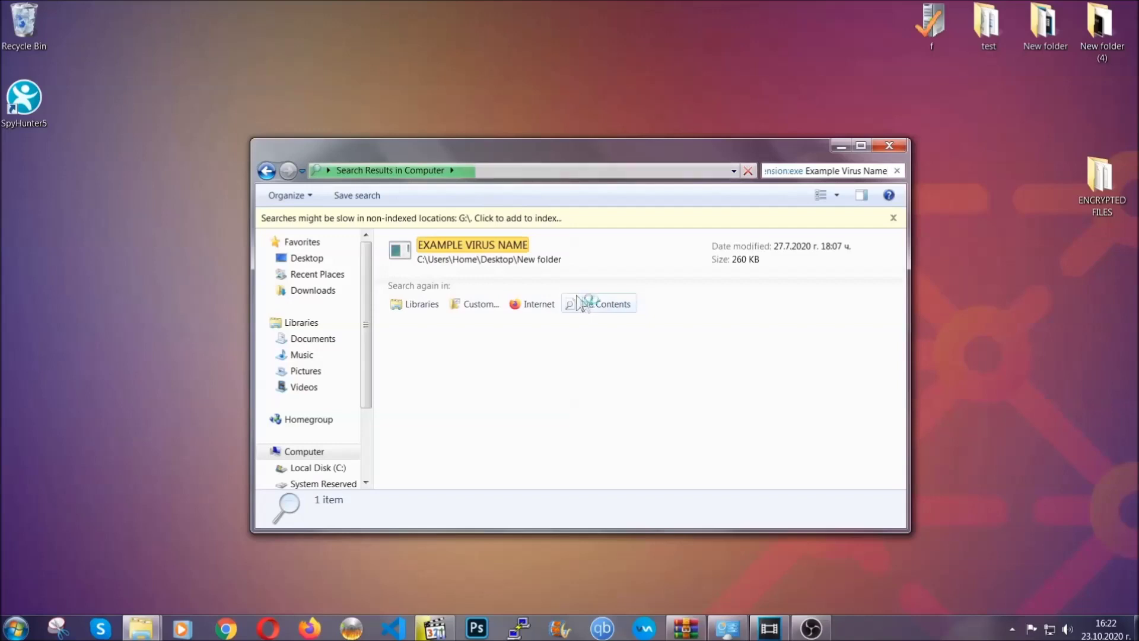
Delete the EXAMPLE VIRUS NAME executable to the Recycle Bin and close the search window
{"action": "left_click", "coordinate": [497, 243]}
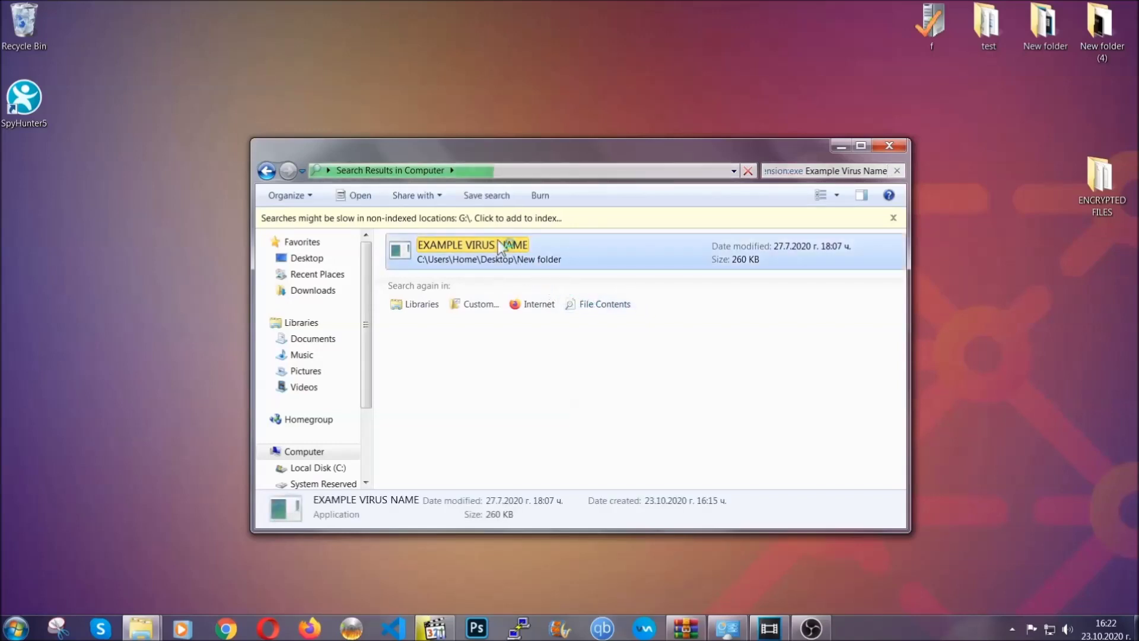
{"action": "right_click", "coordinate": [500, 245]}
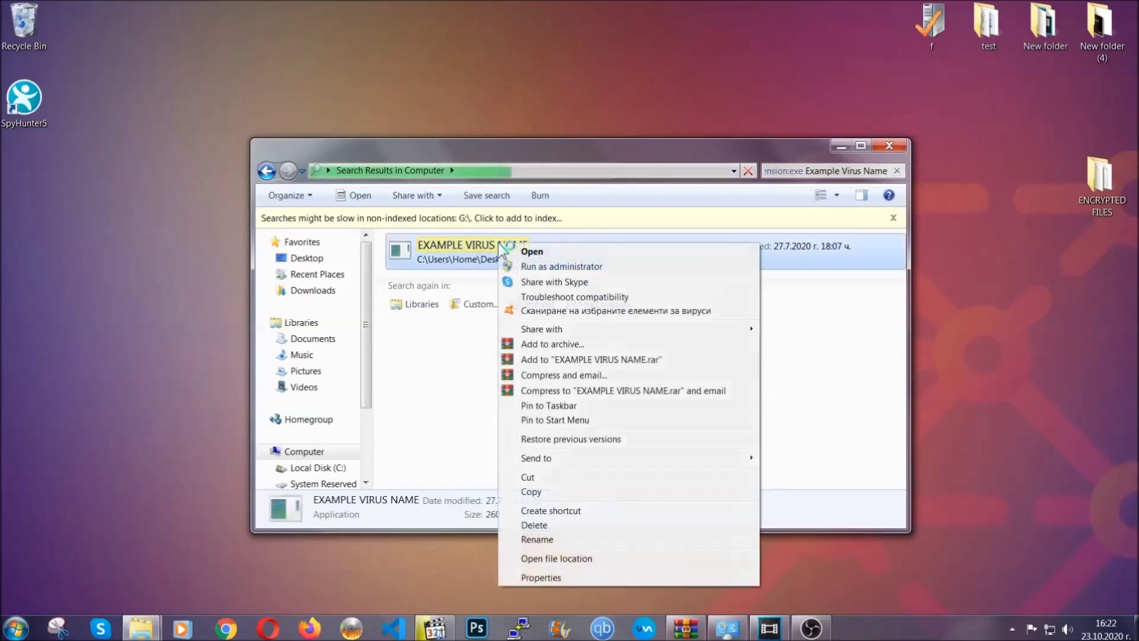
{"action": "left_click", "coordinate": [550, 525]}
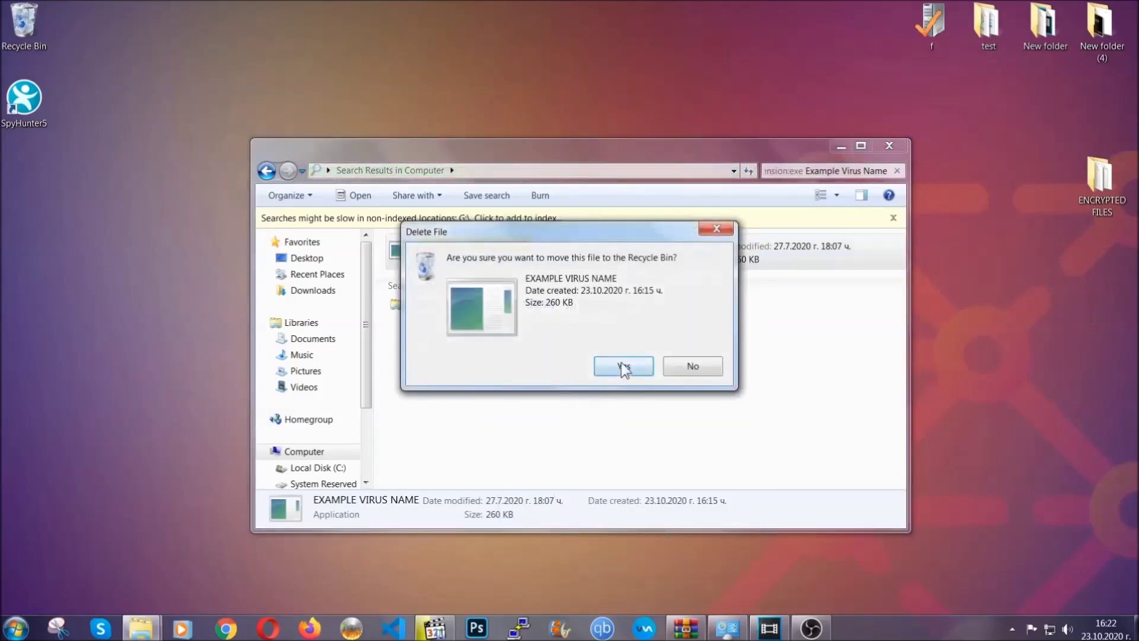
{"action": "left_click", "coordinate": [622, 364]}
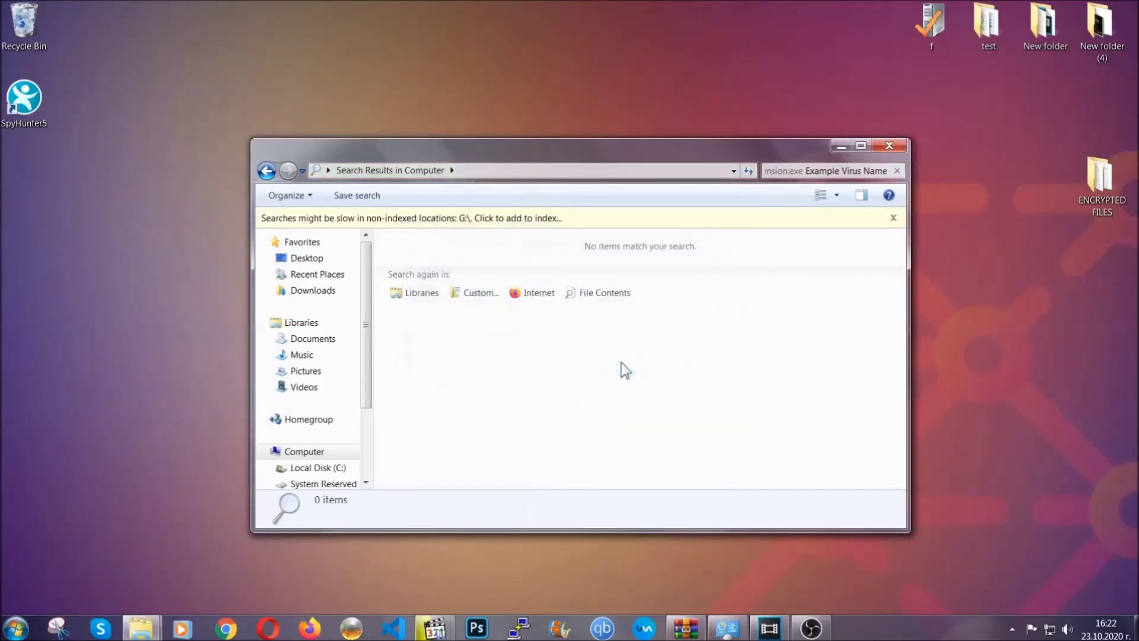
{"action": "left_click", "coordinate": [890, 146]}
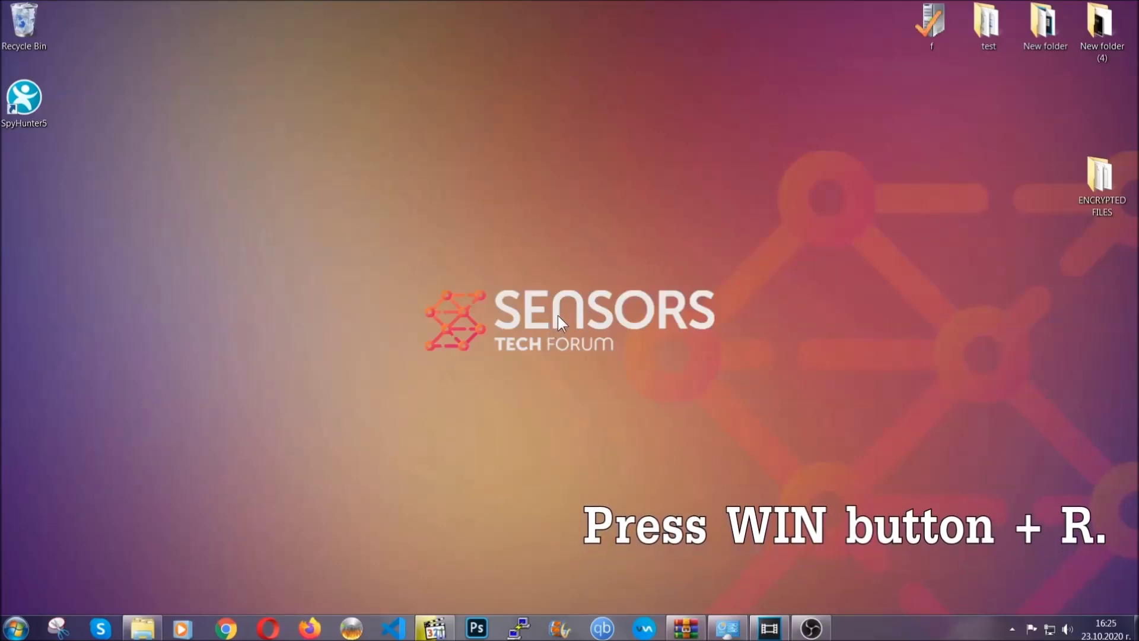
Launch the Registry Editor with REGEDIT from the Run prompt
{"action": "key", "text": "super+r"}
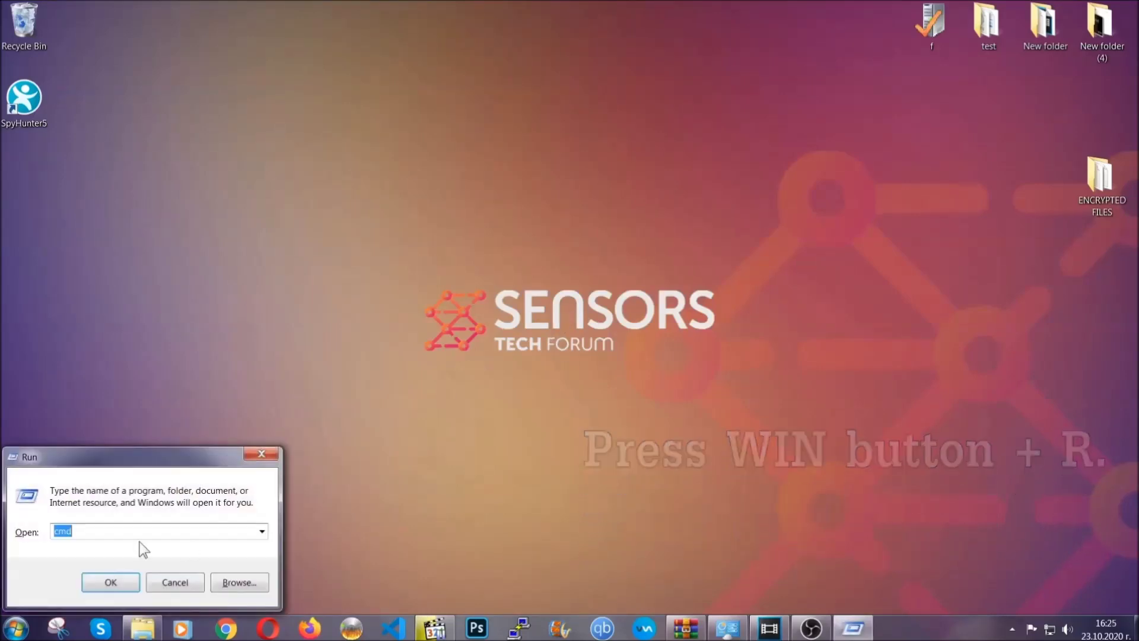
{"action": "left_click", "coordinate": [110, 536]}
{"action": "left_click_drag", "start_coordinate": [107, 539], "coordinate": [14, 536]}
{"action": "type", "text": "REGEDIT"}
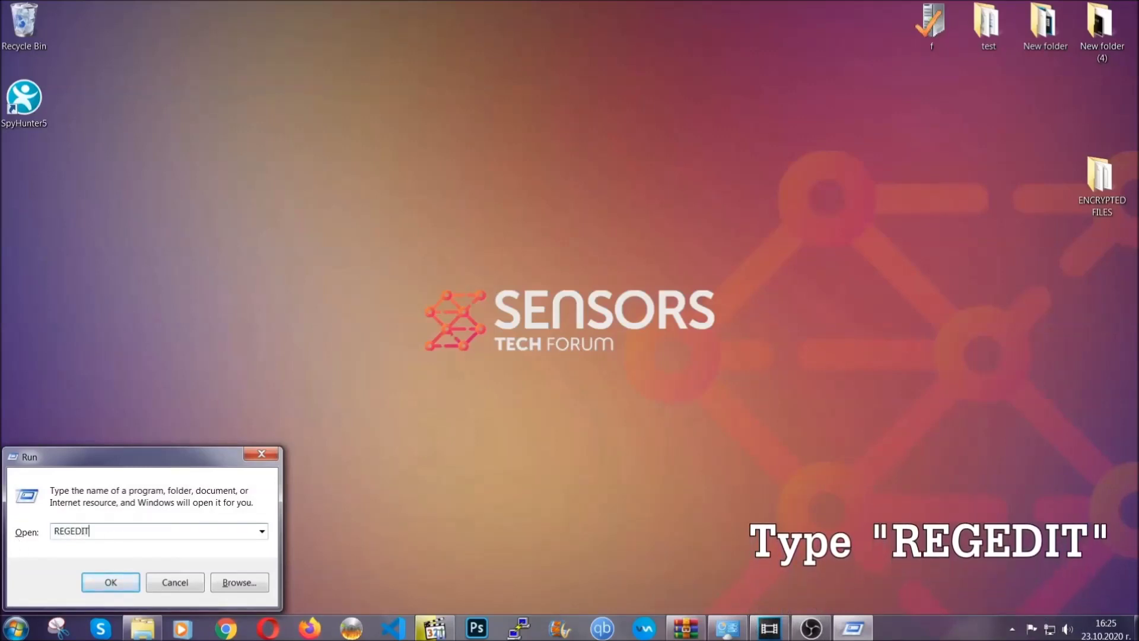
{"action": "left_click", "coordinate": [98, 579]}
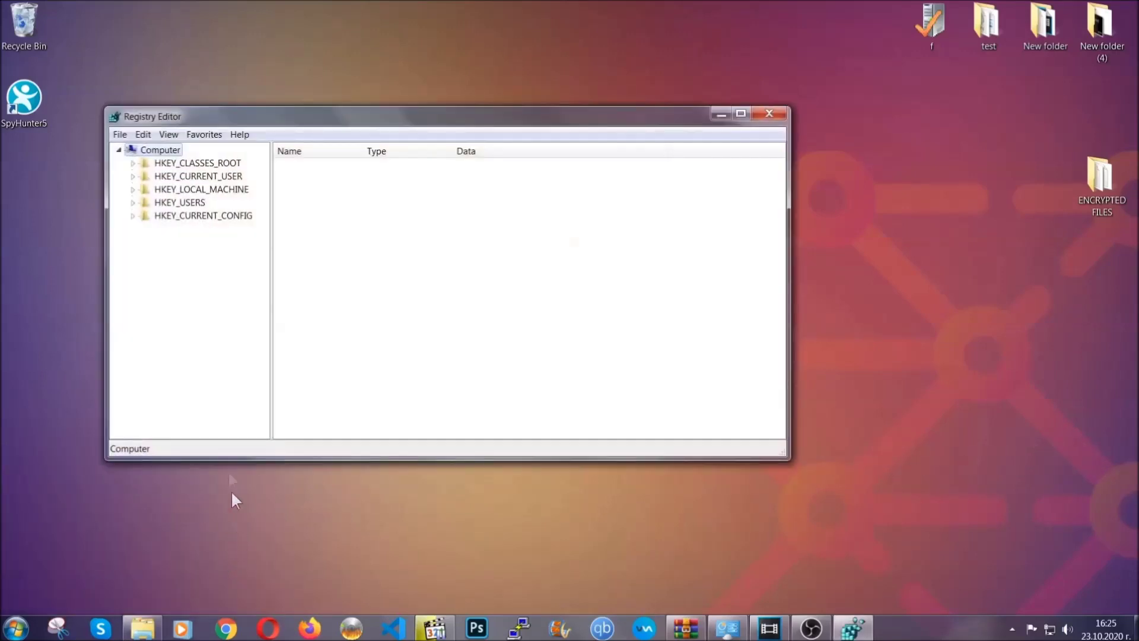
Export the entire registry to the Desktop as BACKUP
{"action": "left_click", "coordinate": [120, 135]}
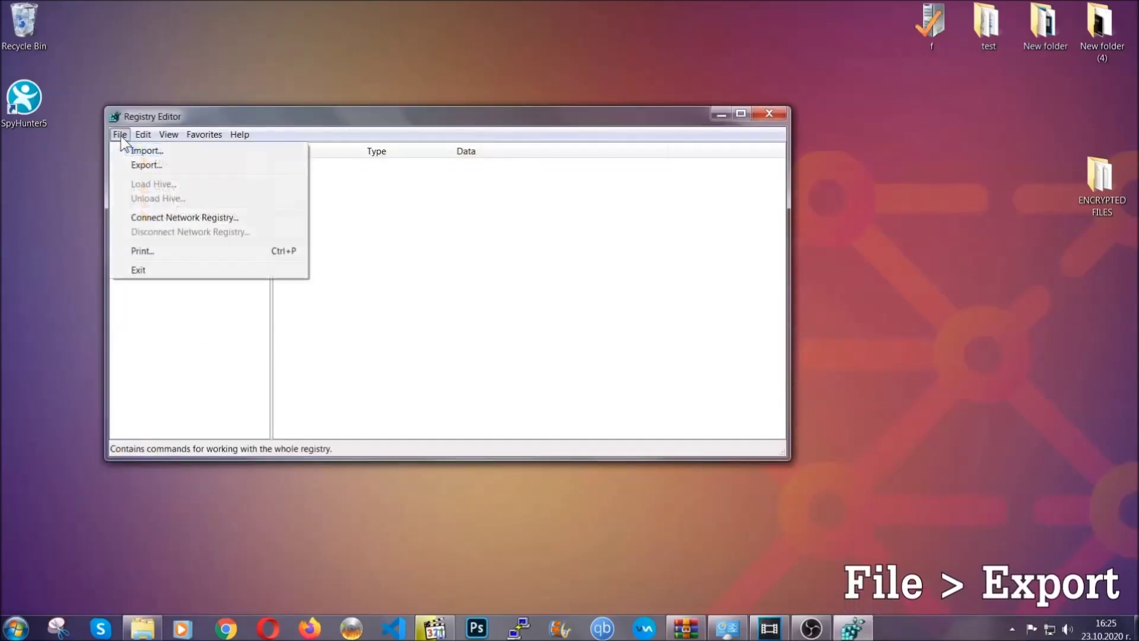
{"action": "left_click", "coordinate": [148, 164]}
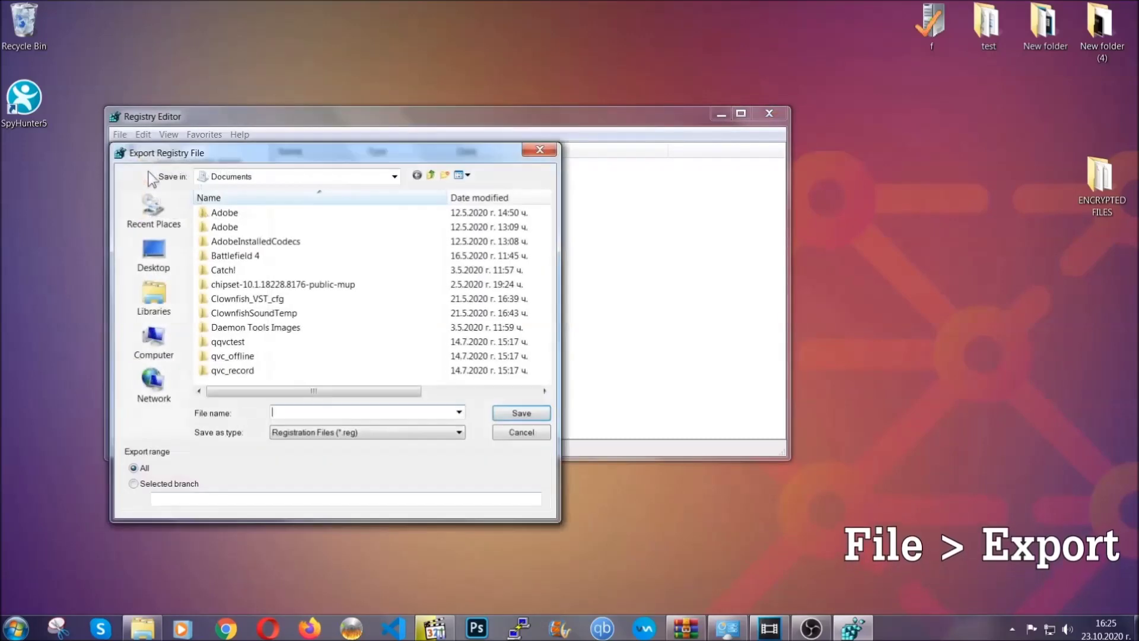
{"action": "left_click", "coordinate": [151, 254]}
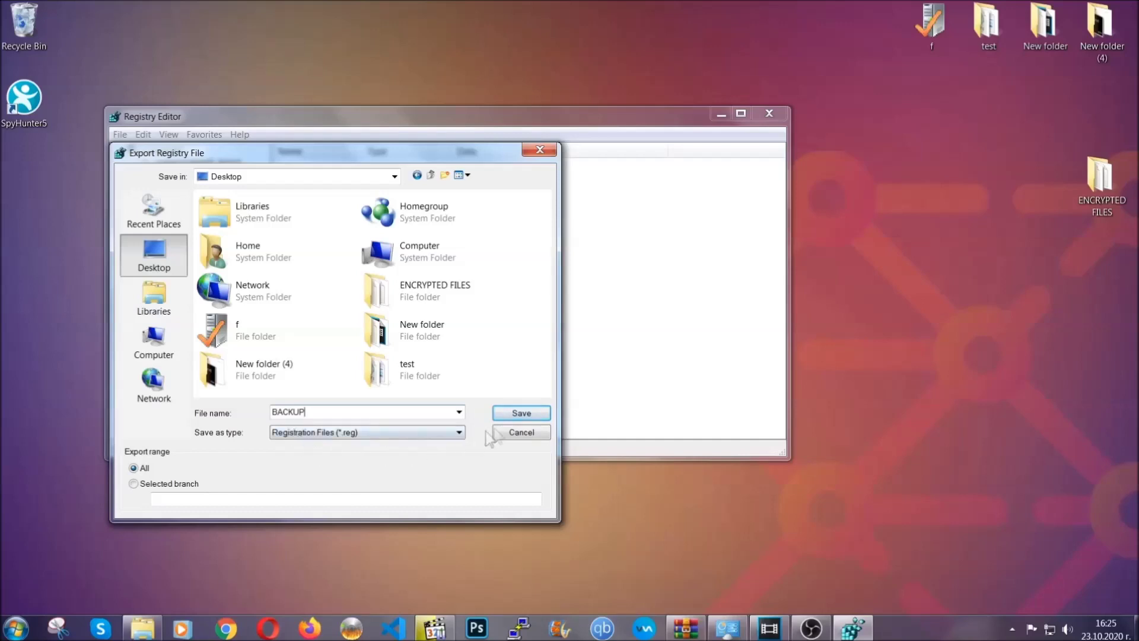
{"action": "left_click", "coordinate": [514, 415]}
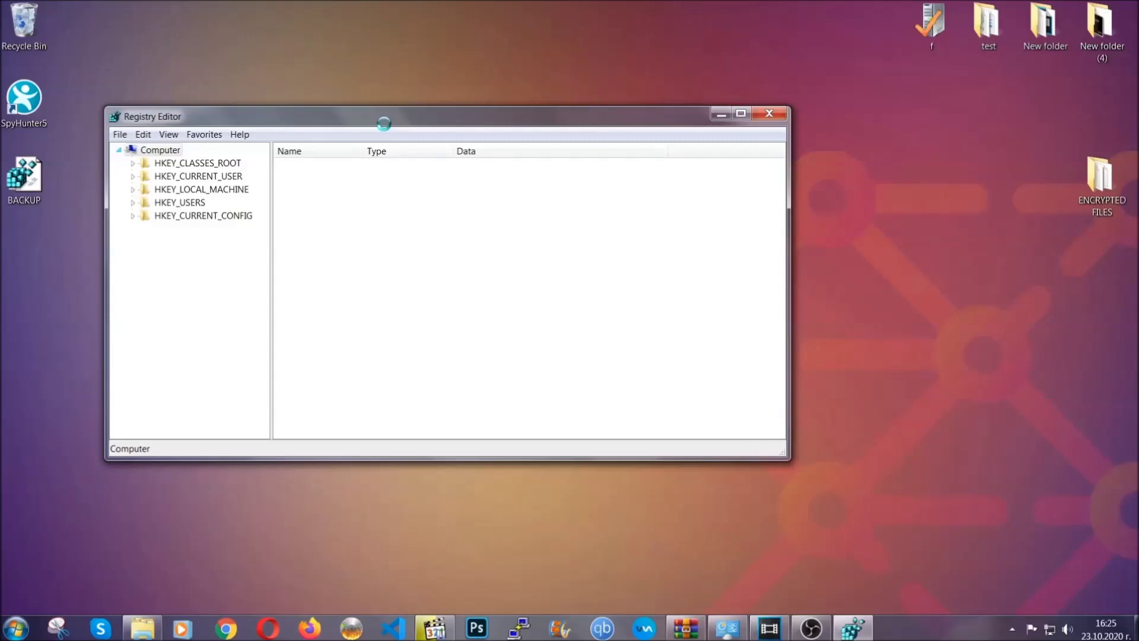
{"action": "left_click_drag", "start_coordinate": [383, 123], "coordinate": [496, 159]}
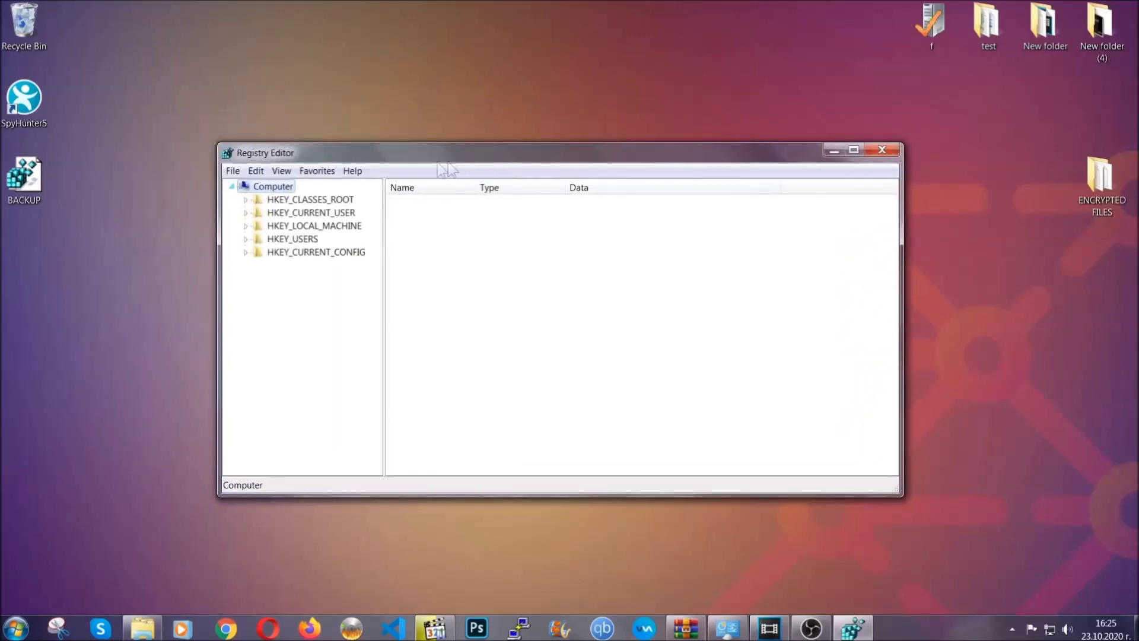
{"action": "left_click", "coordinate": [232, 172]}
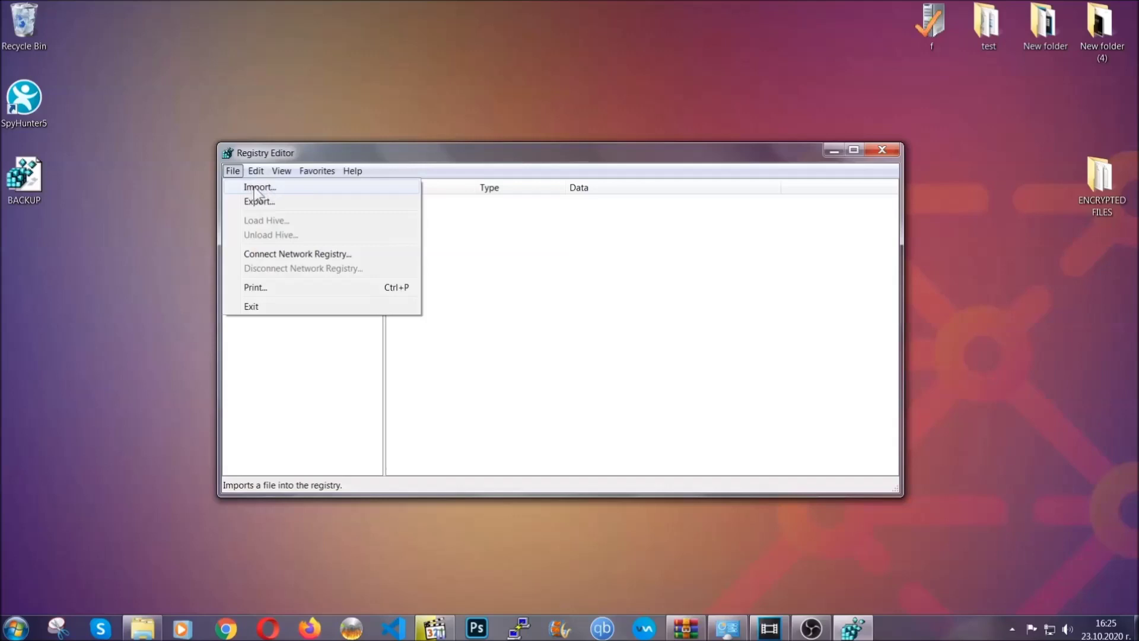
{"action": "left_click", "coordinate": [233, 171]}
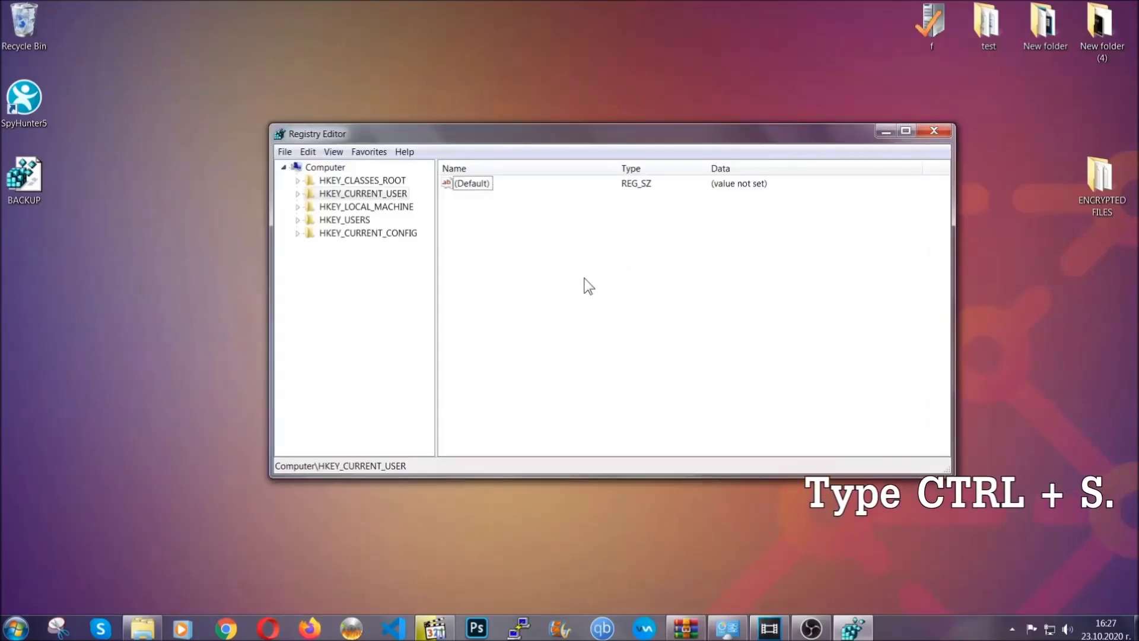
Find the RunOnce key in the registry
{"action": "key", "text": "ctrl+f"}
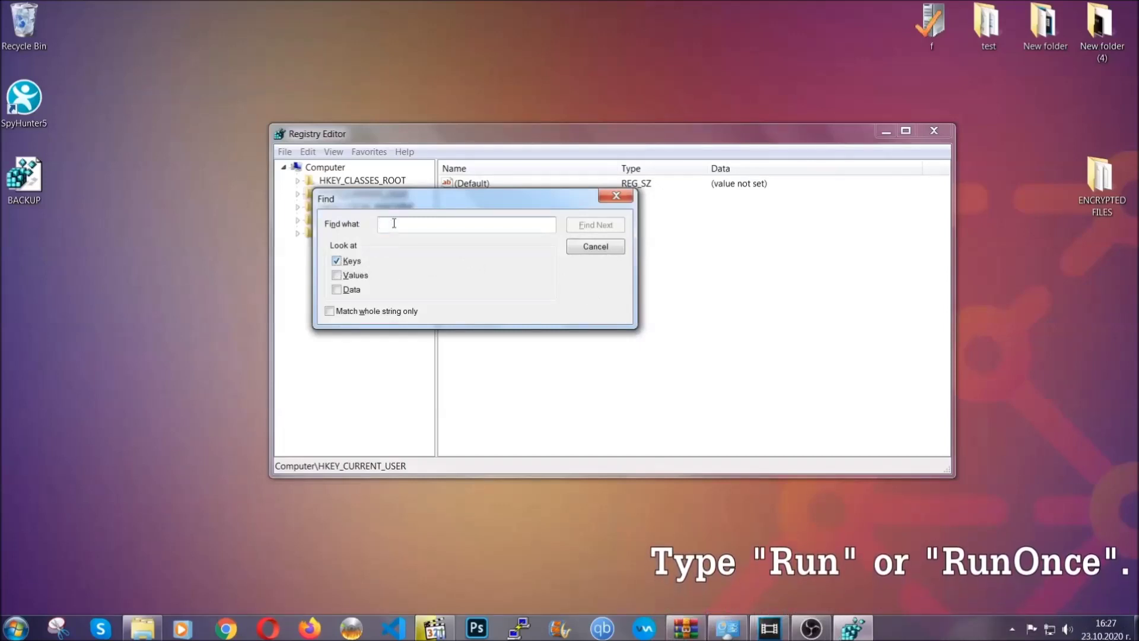
{"action": "type", "text": "RunO"}
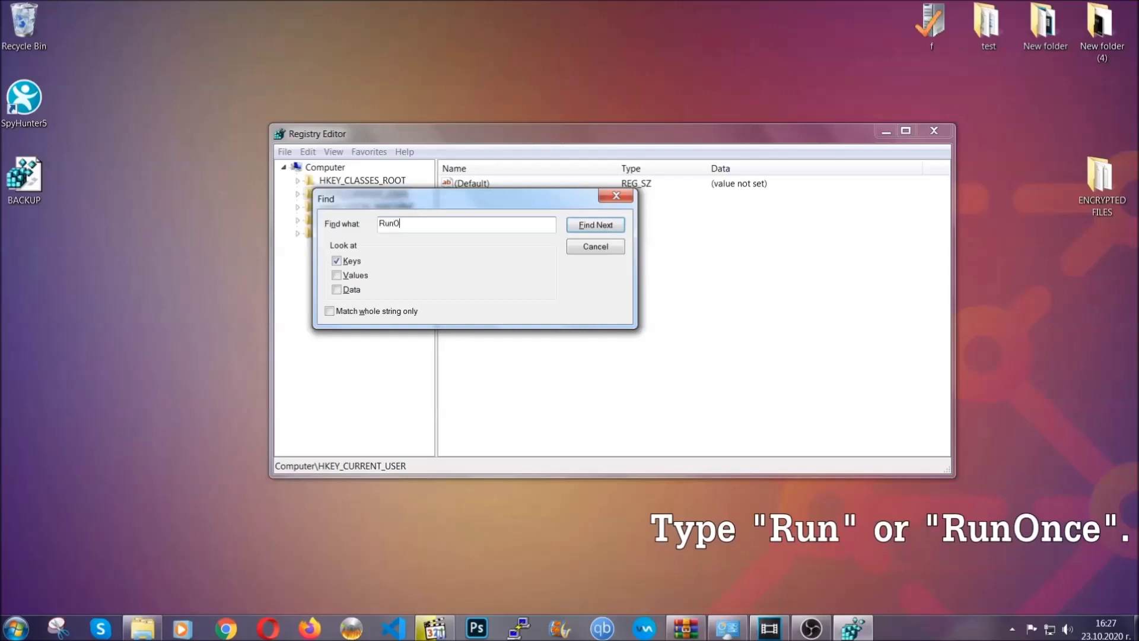
{"action": "type", "text": "nce"}
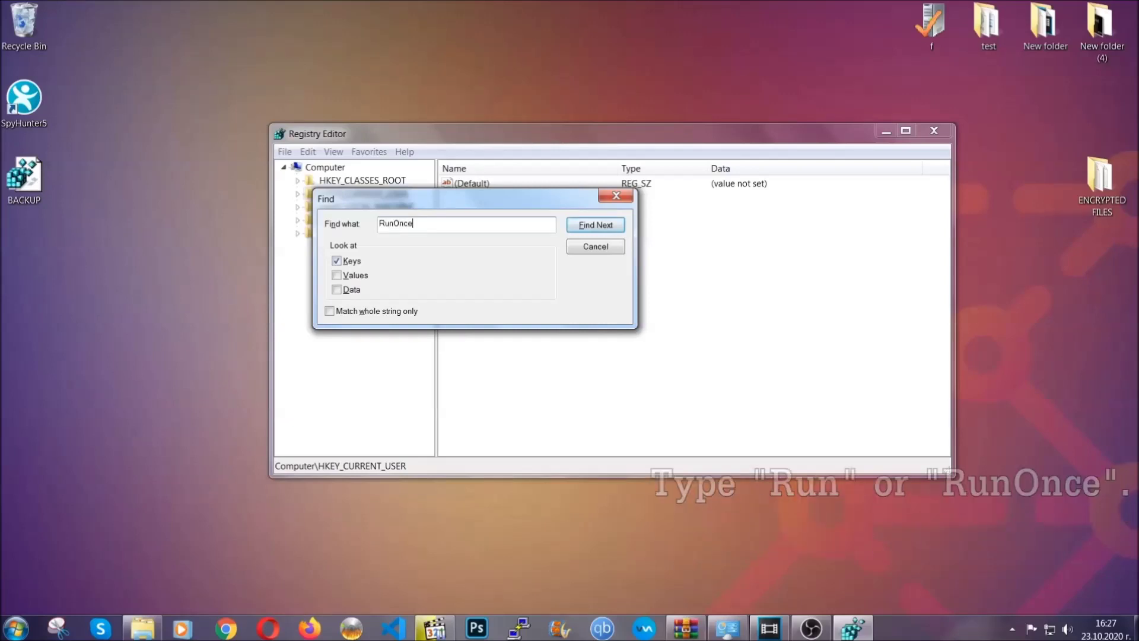
{"action": "left_click", "coordinate": [596, 226]}
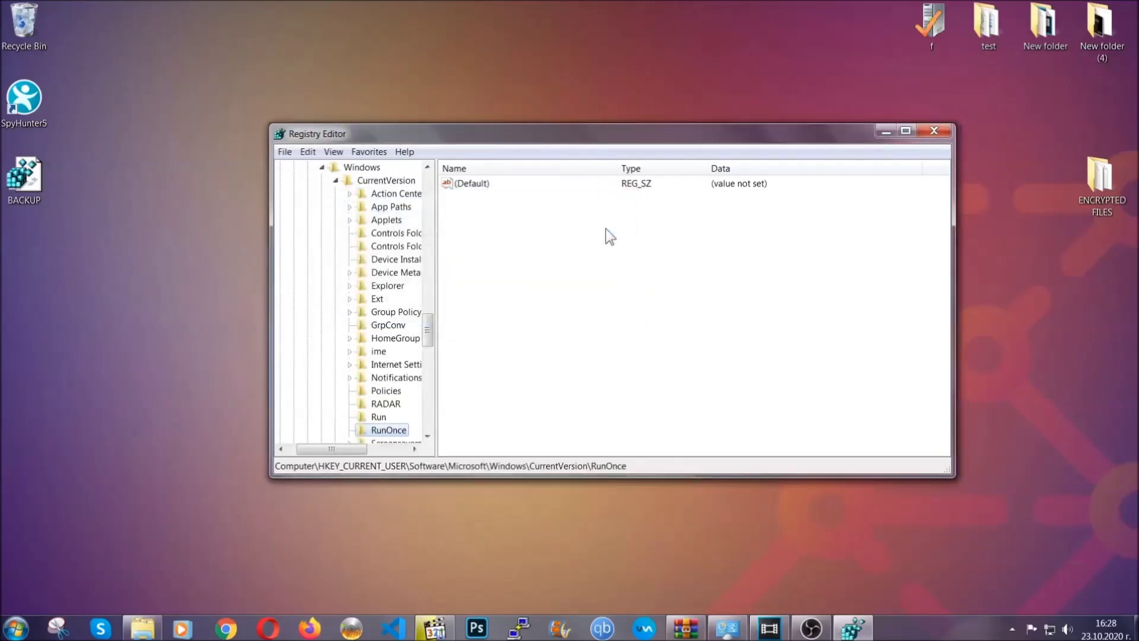
{"action": "left_click_drag", "start_coordinate": [429, 326], "coordinate": [428, 340]}
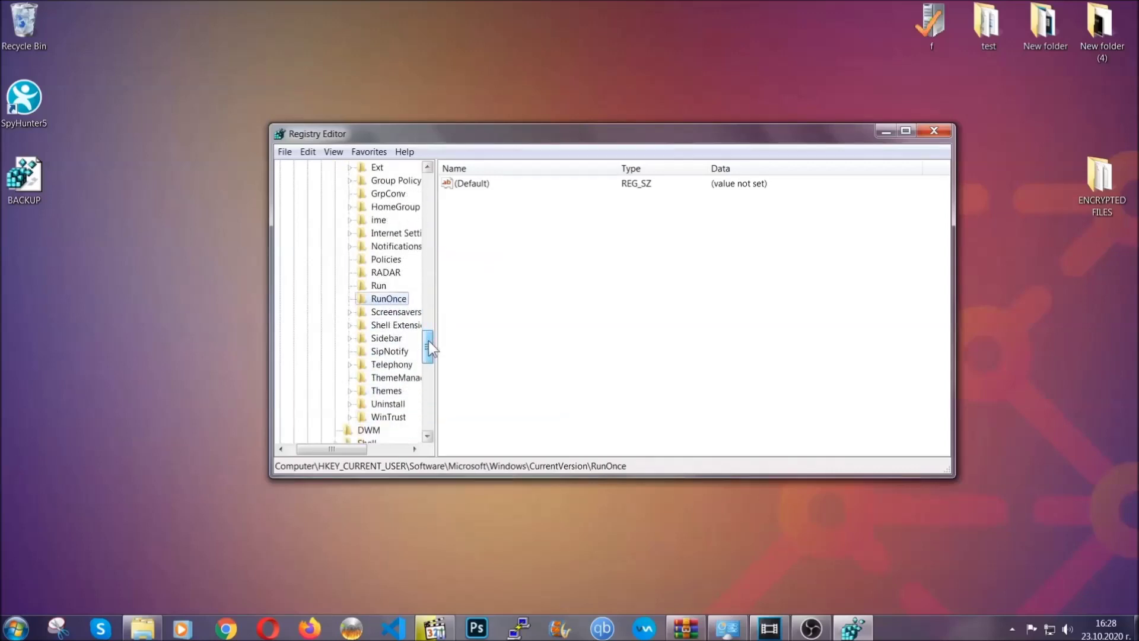
Delete the THE VIRUS value from the Run key
{"action": "left_click", "coordinate": [380, 286]}
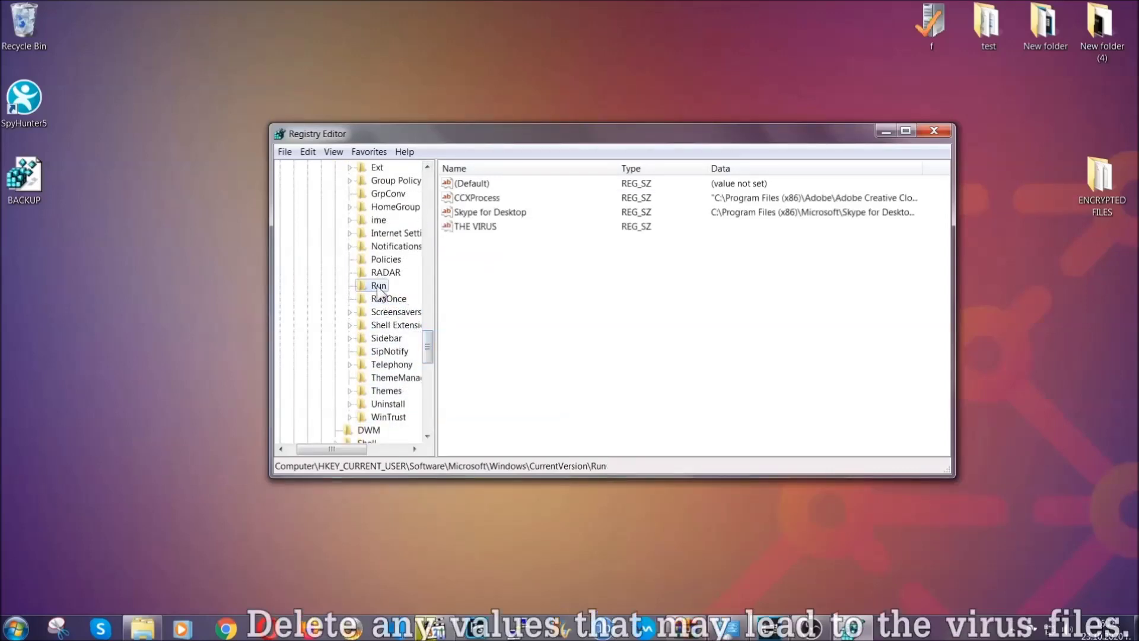
{"action": "right_click", "coordinate": [468, 227]}
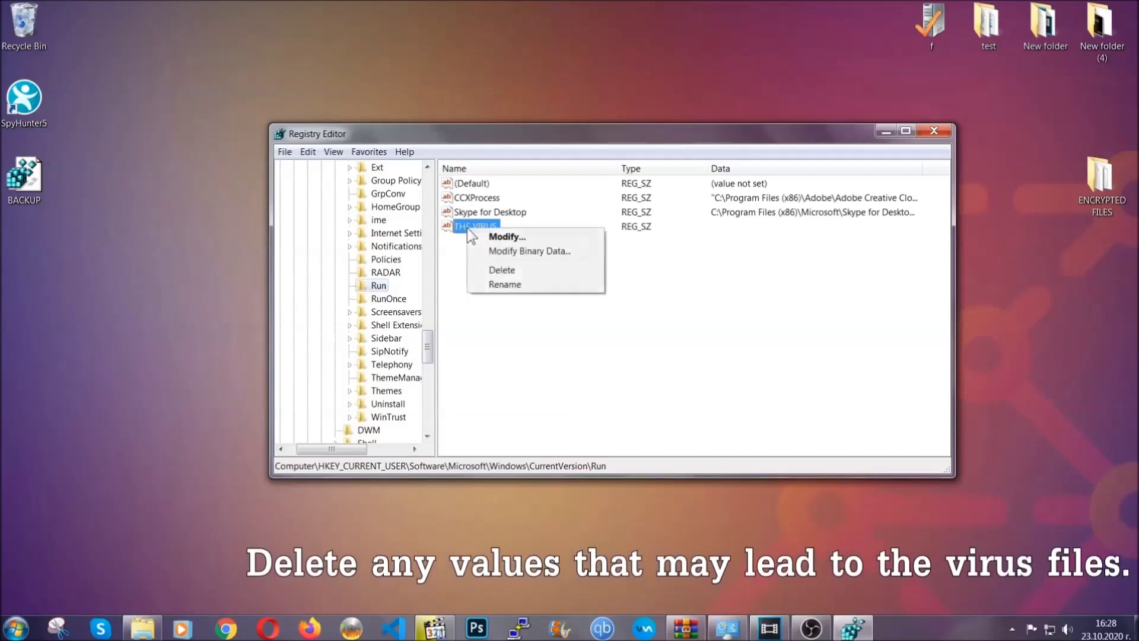
{"action": "left_click", "coordinate": [493, 271]}
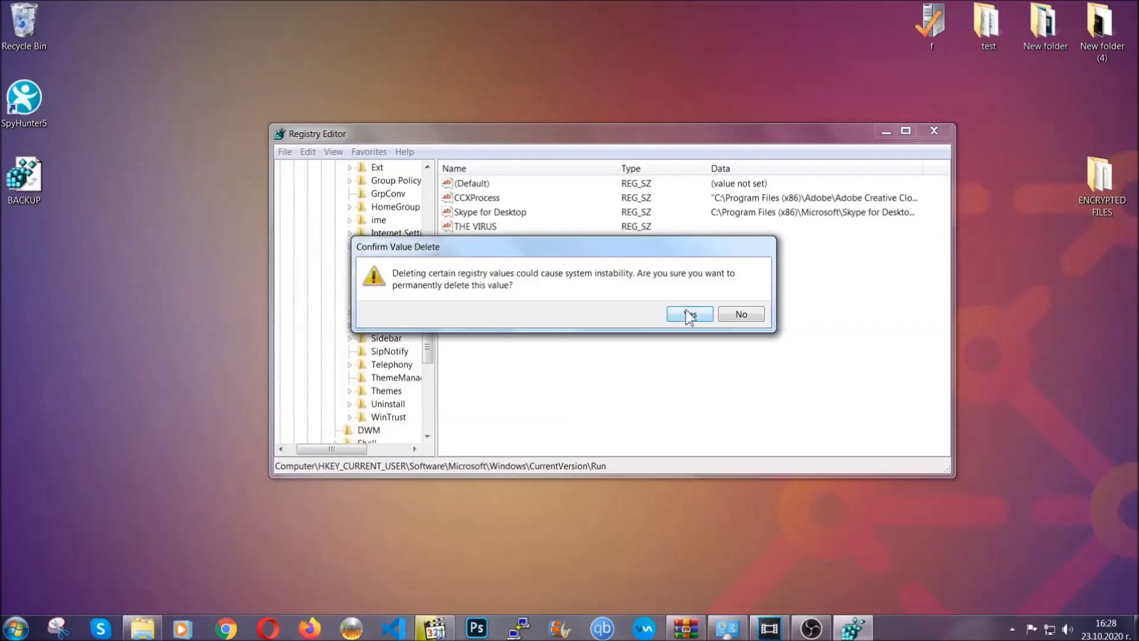
{"action": "left_click", "coordinate": [689, 315]}
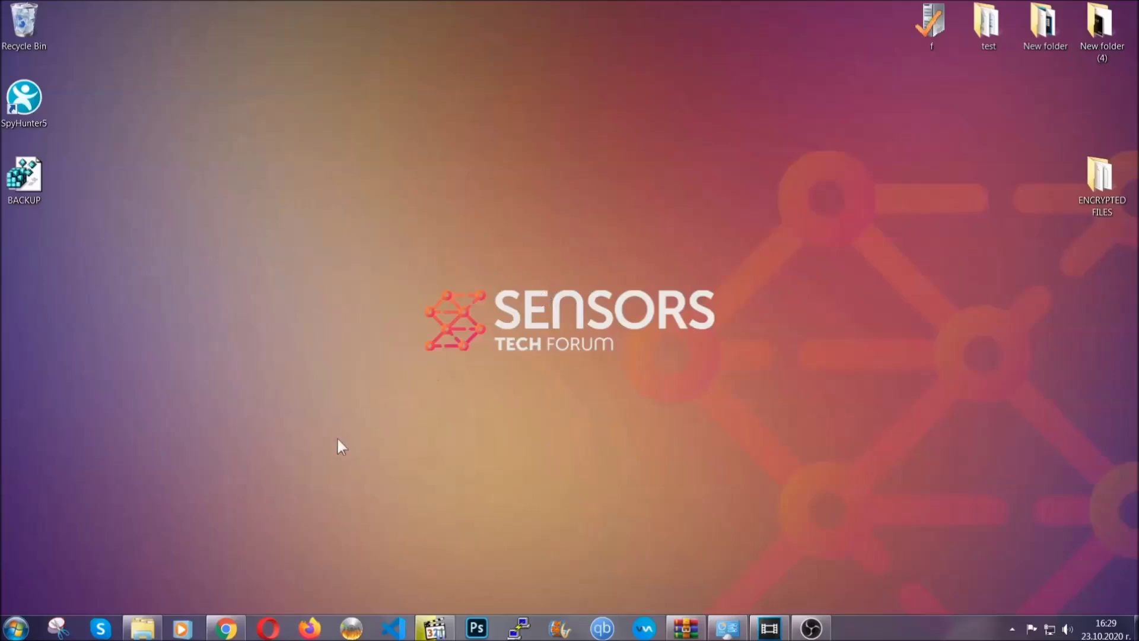
Bring Chrome back and select the recovery article's full URL
{"action": "left_click", "coordinate": [226, 629]}
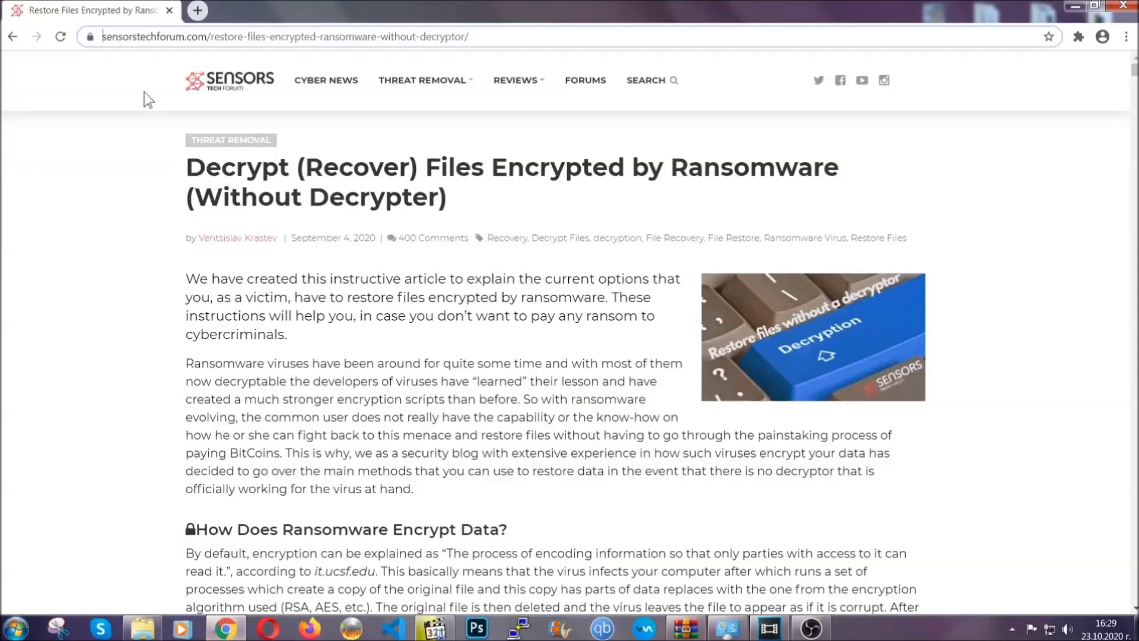
{"action": "left_click", "coordinate": [105, 37]}
{"action": "left_click_drag", "start_coordinate": [106, 37], "coordinate": [514, 41]}
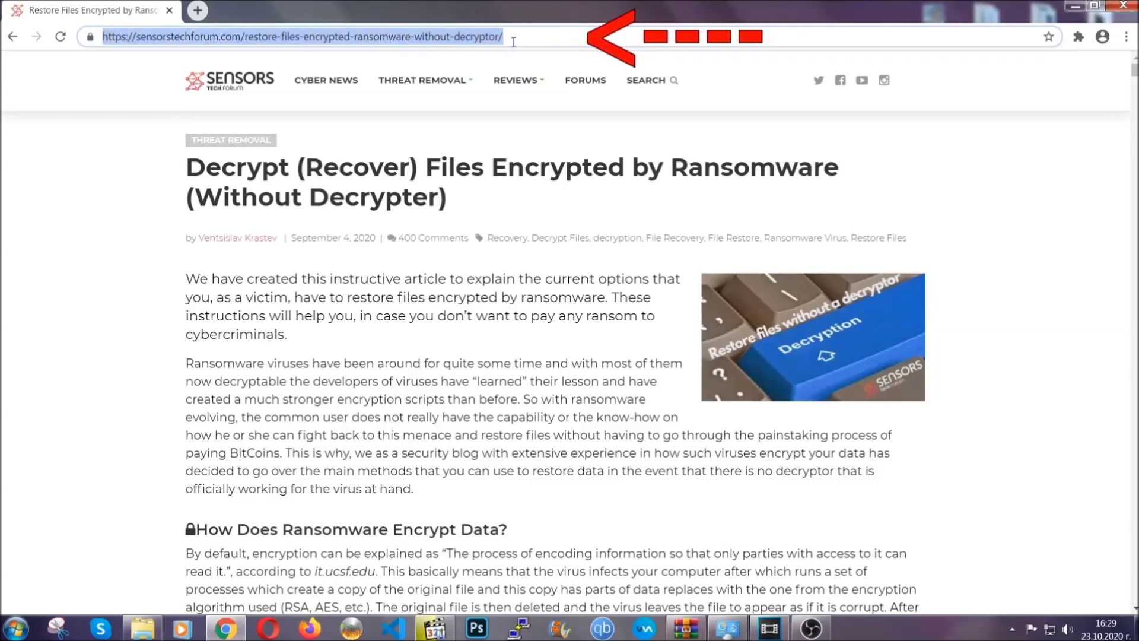
Expand the 'Method 2 - Restore Data via Windows Backup' section of the article
{"action": "mouse_move", "coordinate": [515, 116]}
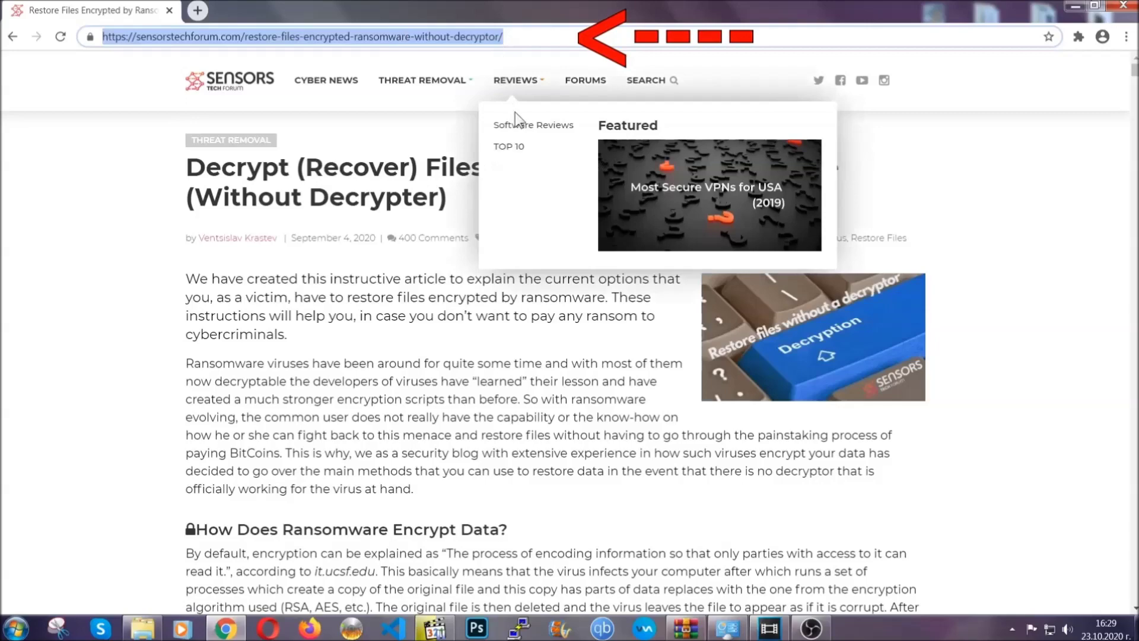
{"action": "scroll", "coordinate": [585, 324], "scroll_direction": "down", "scroll_amount": 5}
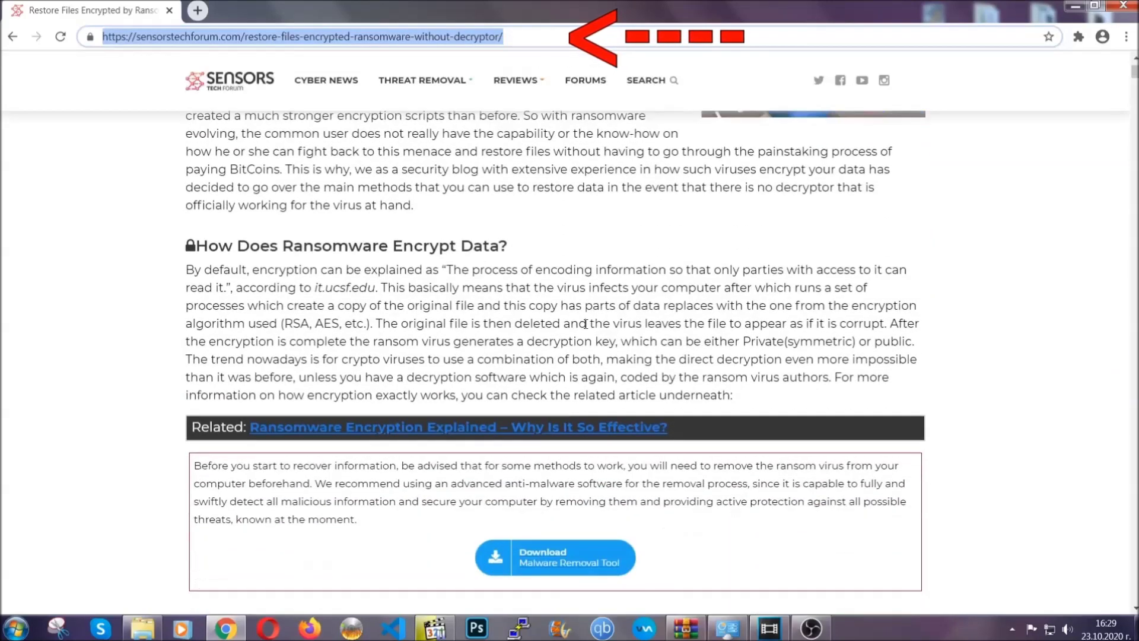
{"action": "scroll", "coordinate": [586, 323], "scroll_direction": "down", "scroll_amount": 6}
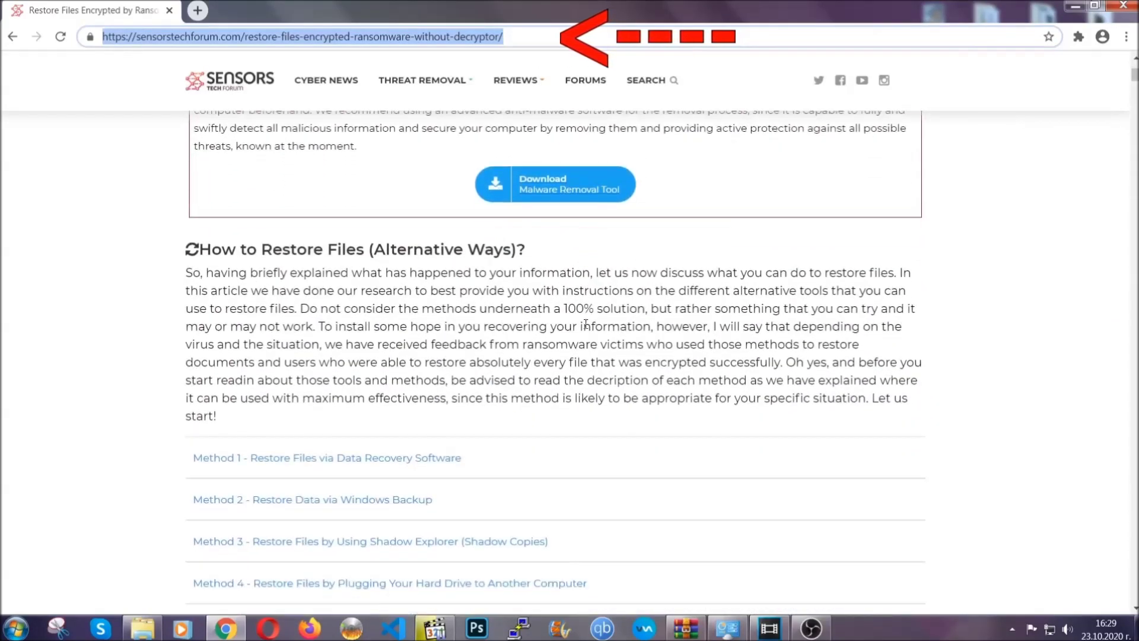
{"action": "scroll", "coordinate": [585, 323], "scroll_direction": "down", "scroll_amount": 3}
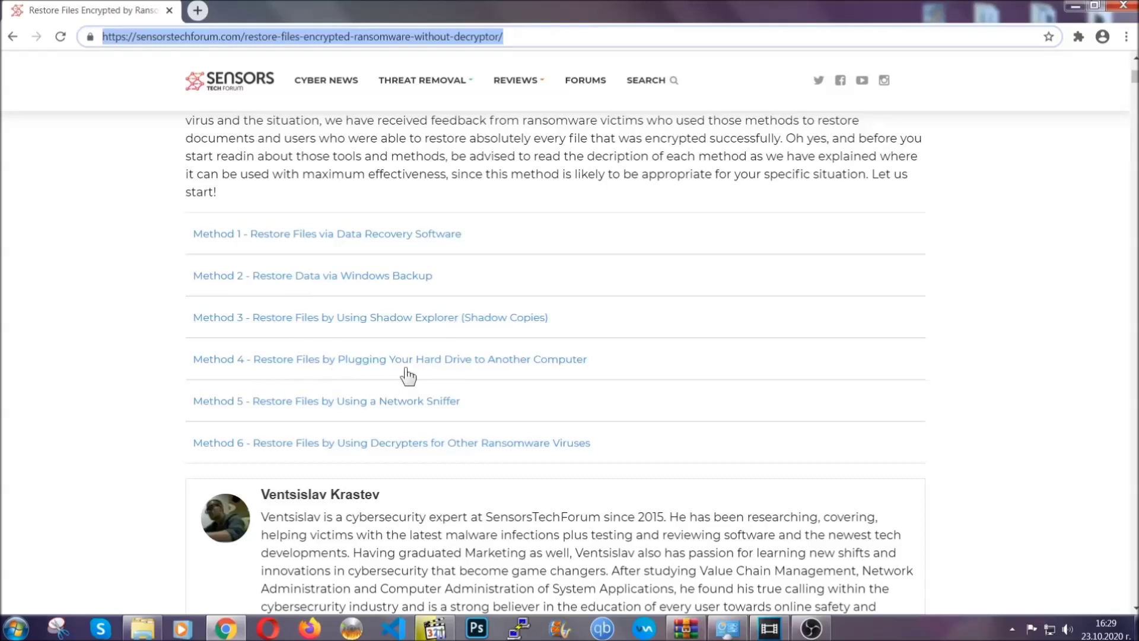
{"action": "left_click", "coordinate": [354, 275]}
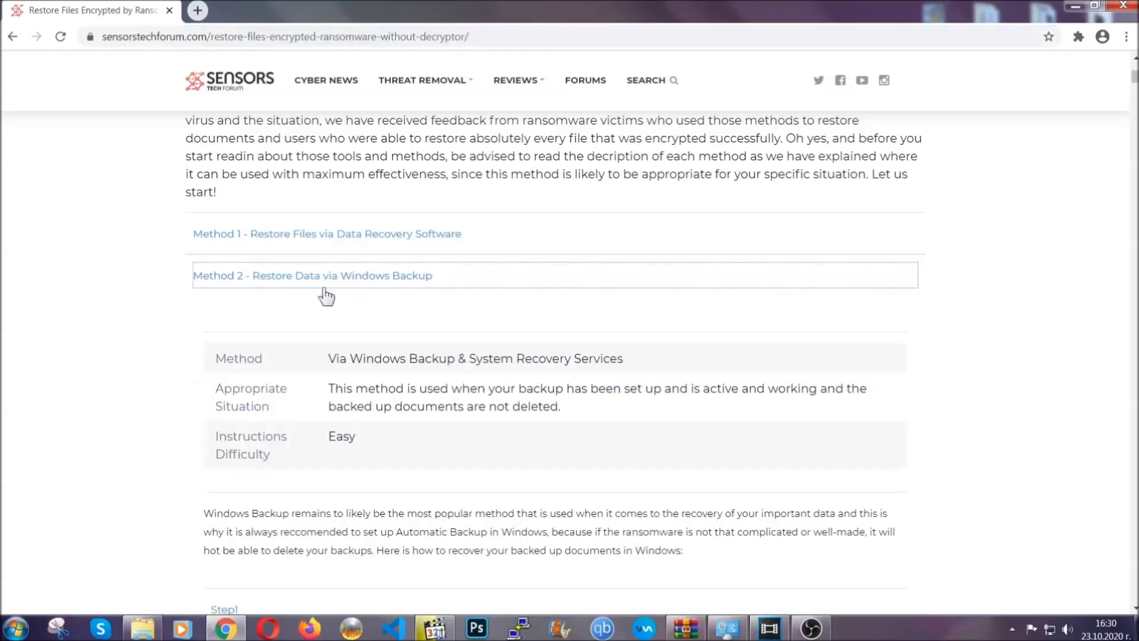
Expand the Windows Backup method's Step1, Step2 and Step3 instructions
{"action": "left_click_drag", "start_coordinate": [328, 359], "coordinate": [402, 443]}
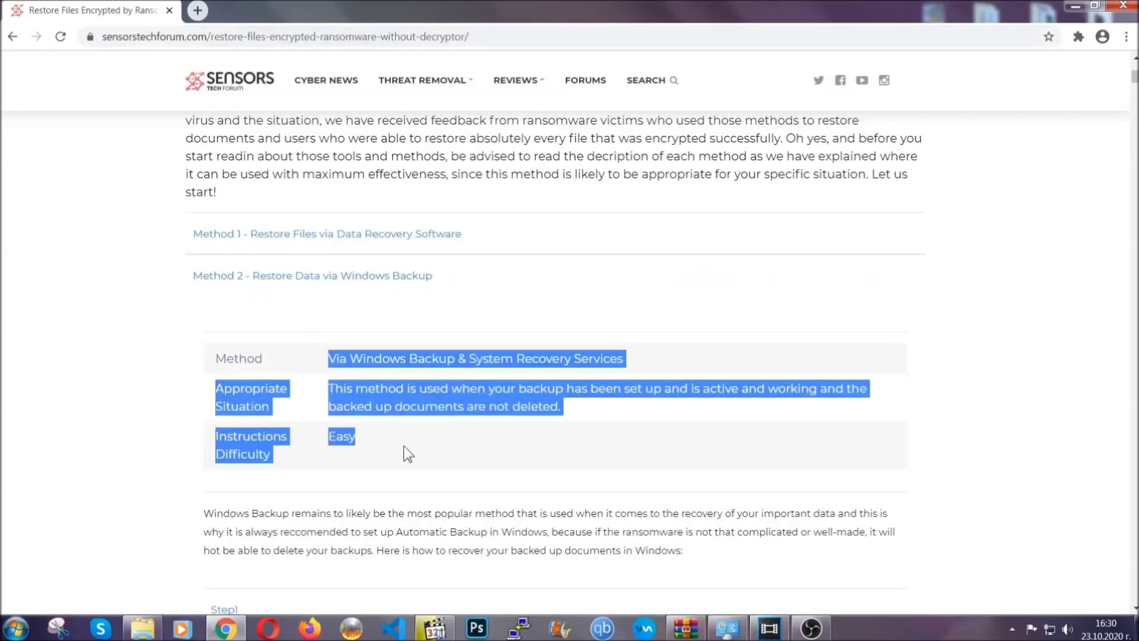
{"action": "left_click", "coordinate": [404, 446]}
{"action": "scroll", "coordinate": [407, 443], "scroll_direction": "down", "scroll_amount": 4}
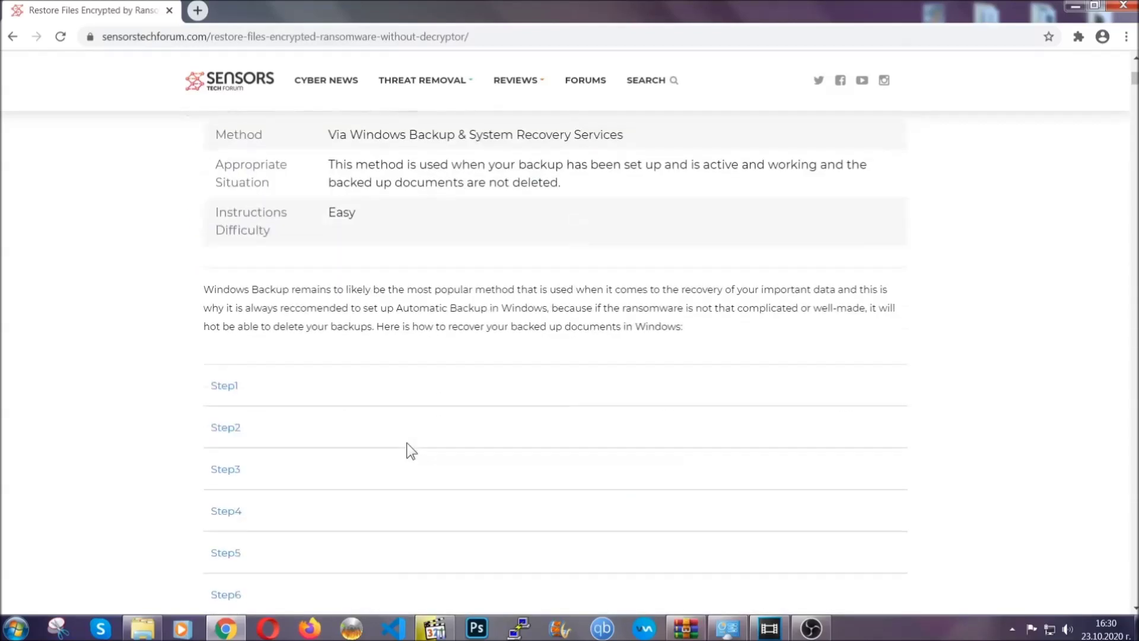
{"action": "left_click", "coordinate": [233, 311]}
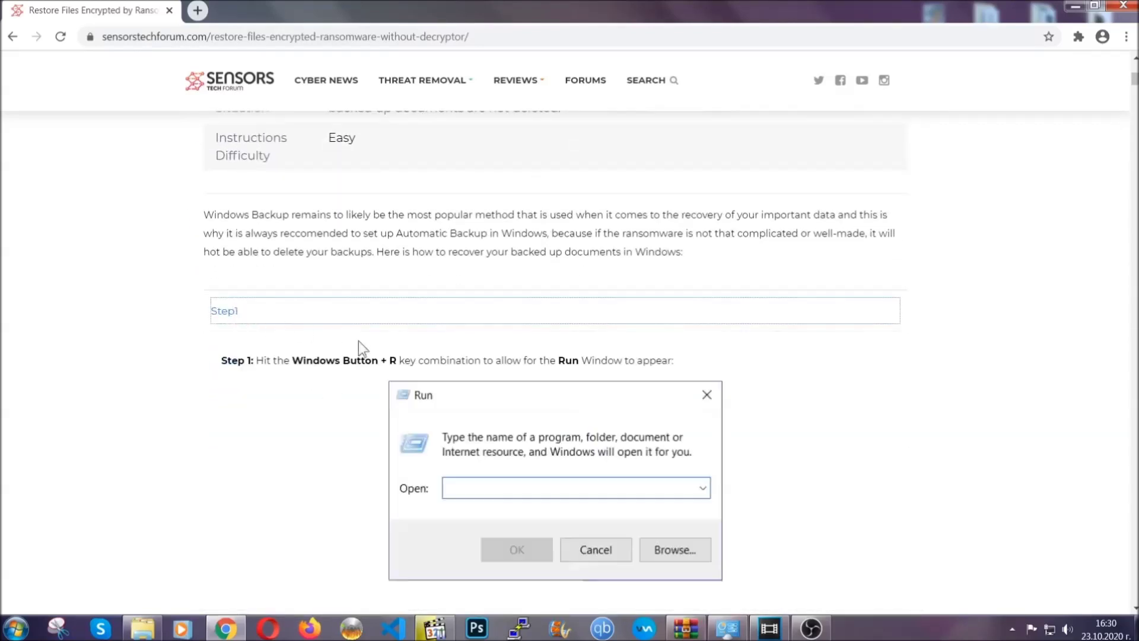
{"action": "scroll", "coordinate": [534, 369], "scroll_direction": "down", "scroll_amount": 5}
{"action": "left_click", "coordinate": [265, 372]}
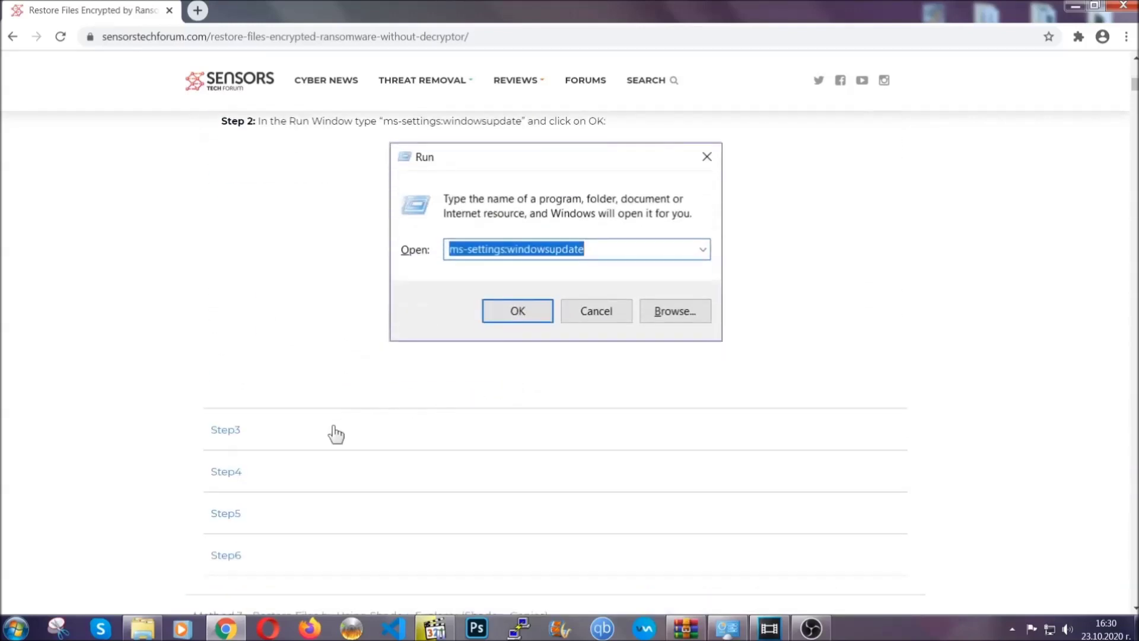
{"action": "left_click", "coordinate": [337, 434]}
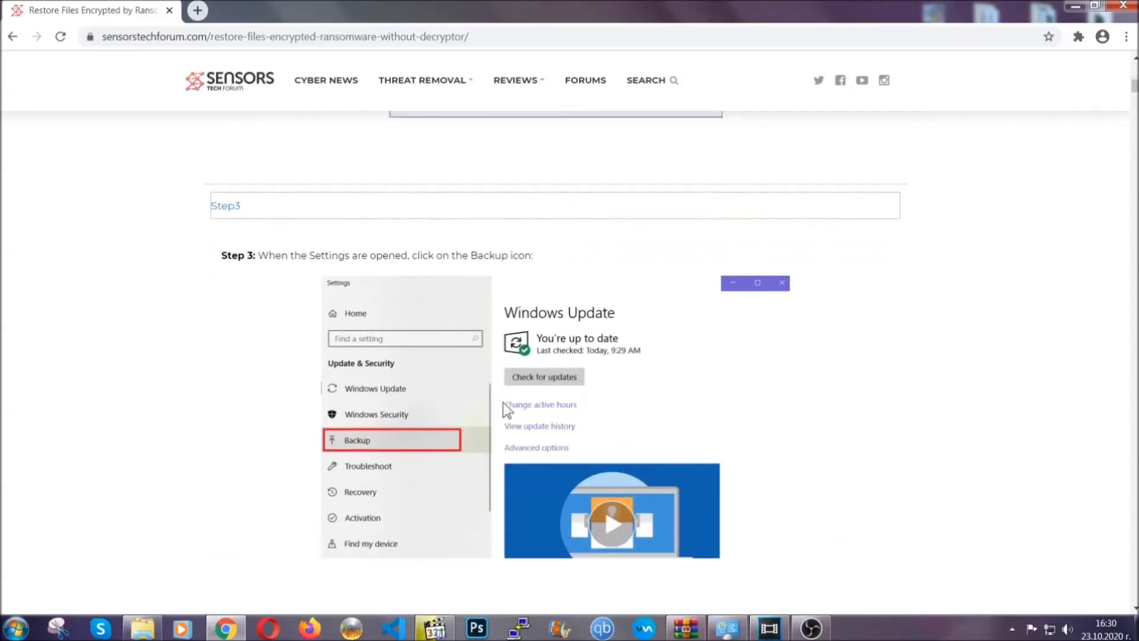
Scroll back up the article and minimize Chrome to the desktop
{"action": "scroll", "coordinate": [503, 402], "scroll_direction": "down", "scroll_amount": 2}
{"action": "scroll", "coordinate": [500, 405], "scroll_direction": "down", "scroll_amount": 2}
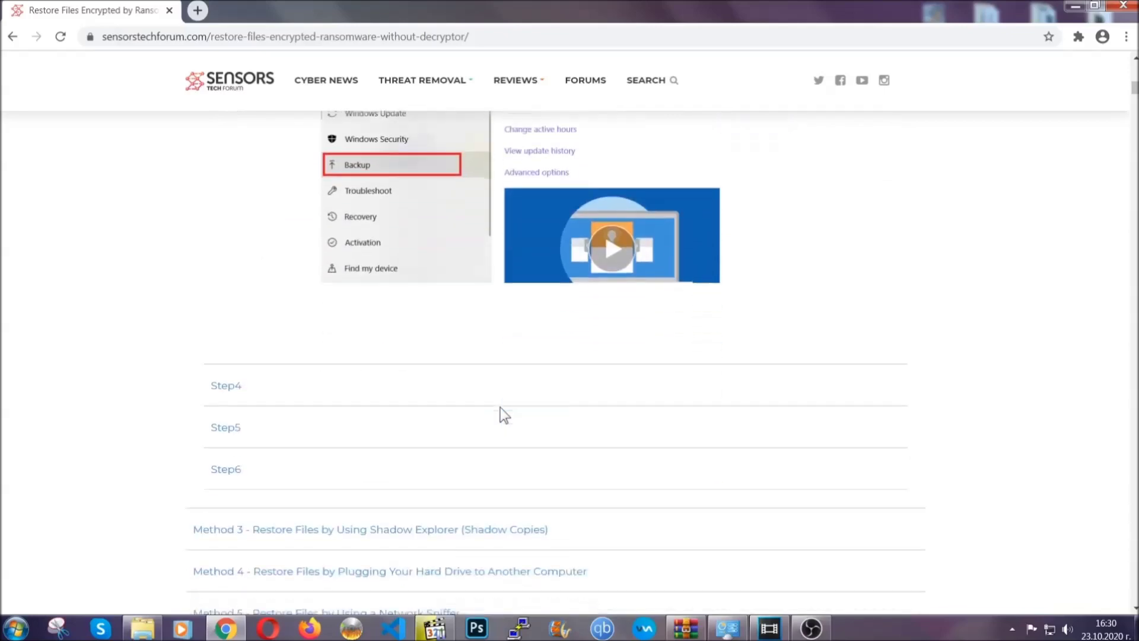
{"action": "scroll", "coordinate": [500, 407], "scroll_direction": "down", "scroll_amount": 8}
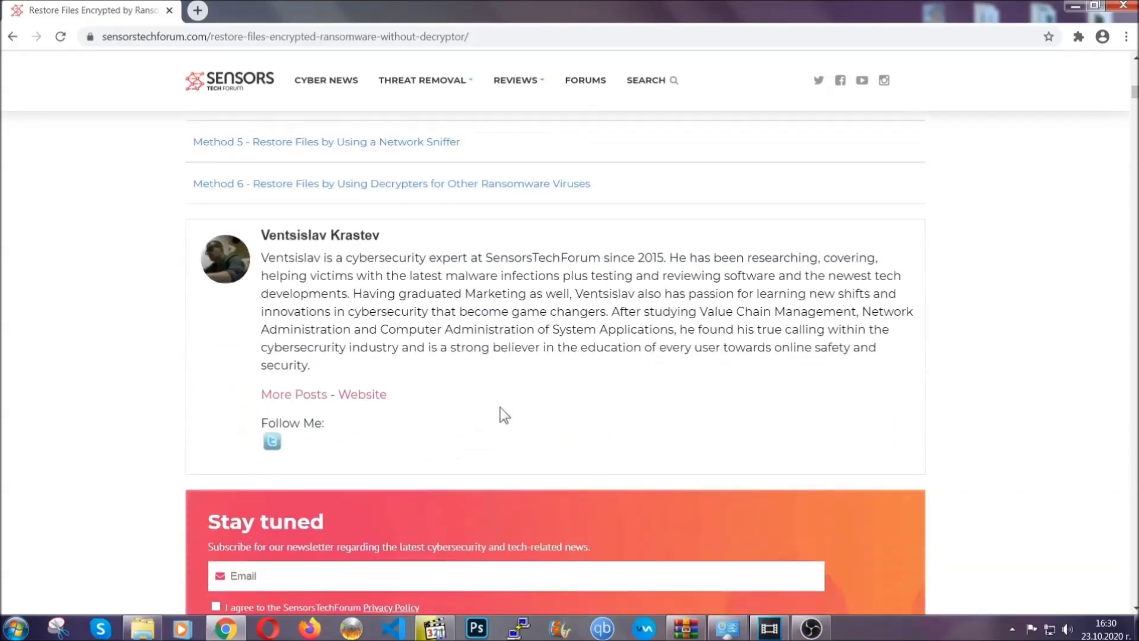
{"action": "scroll", "coordinate": [501, 407], "scroll_direction": "up", "scroll_amount": 20}
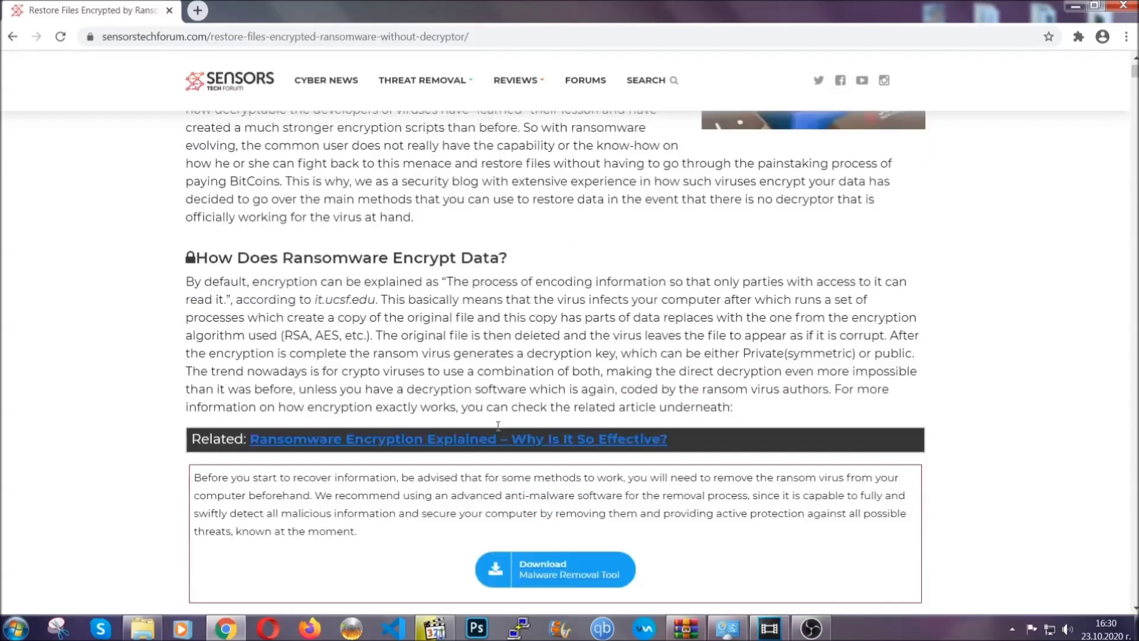
{"action": "scroll", "coordinate": [497, 425], "scroll_direction": "up", "scroll_amount": 5}
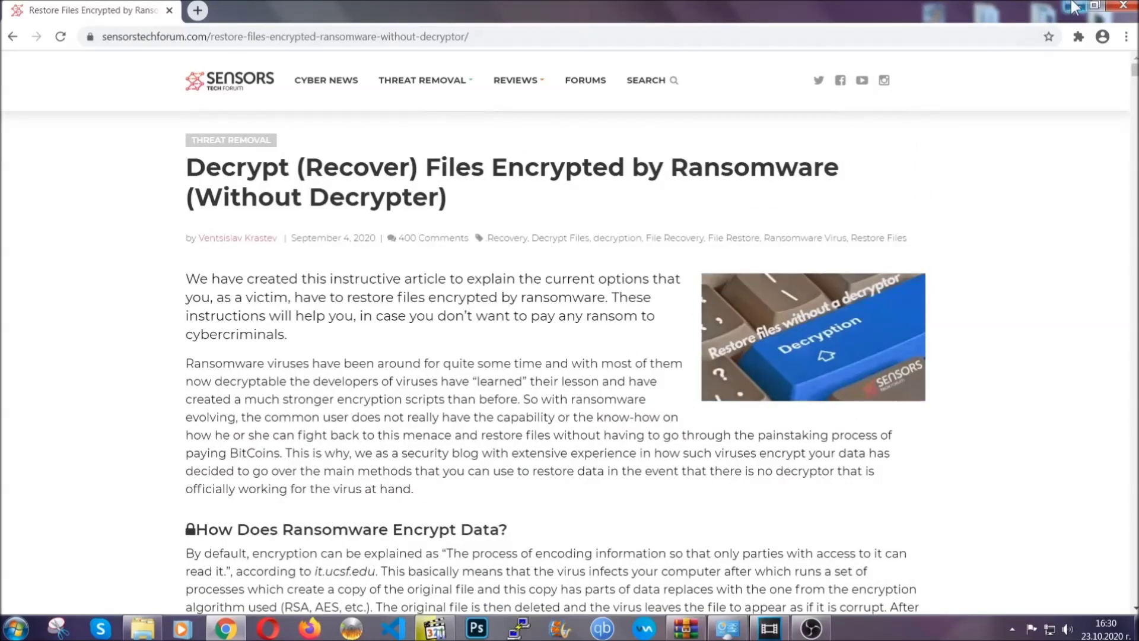
{"action": "left_click", "coordinate": [1073, 6]}
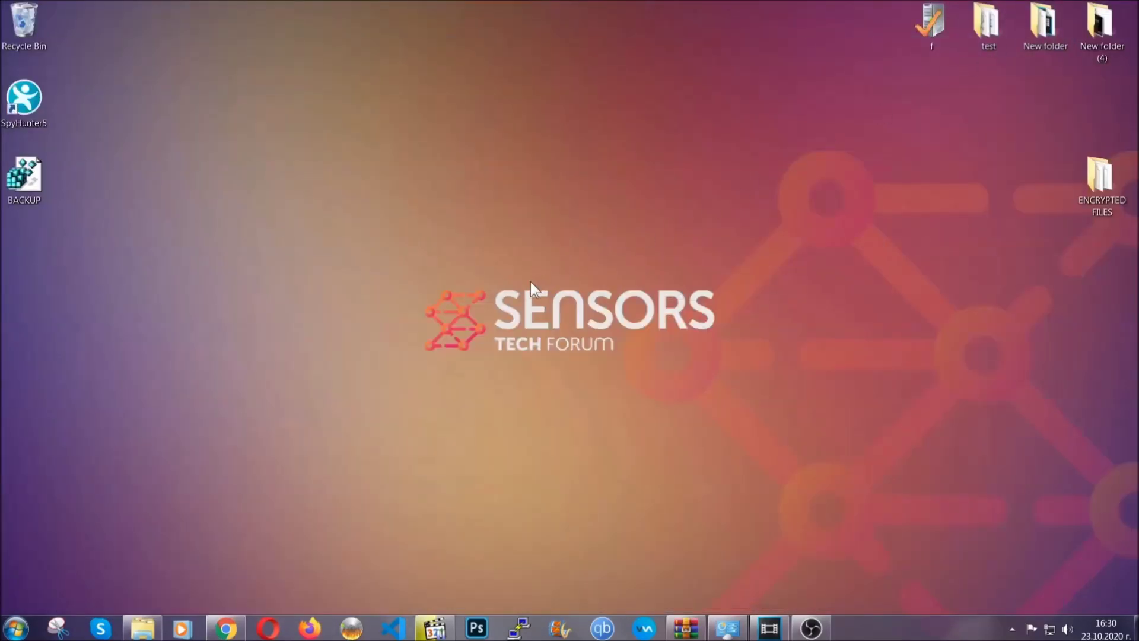